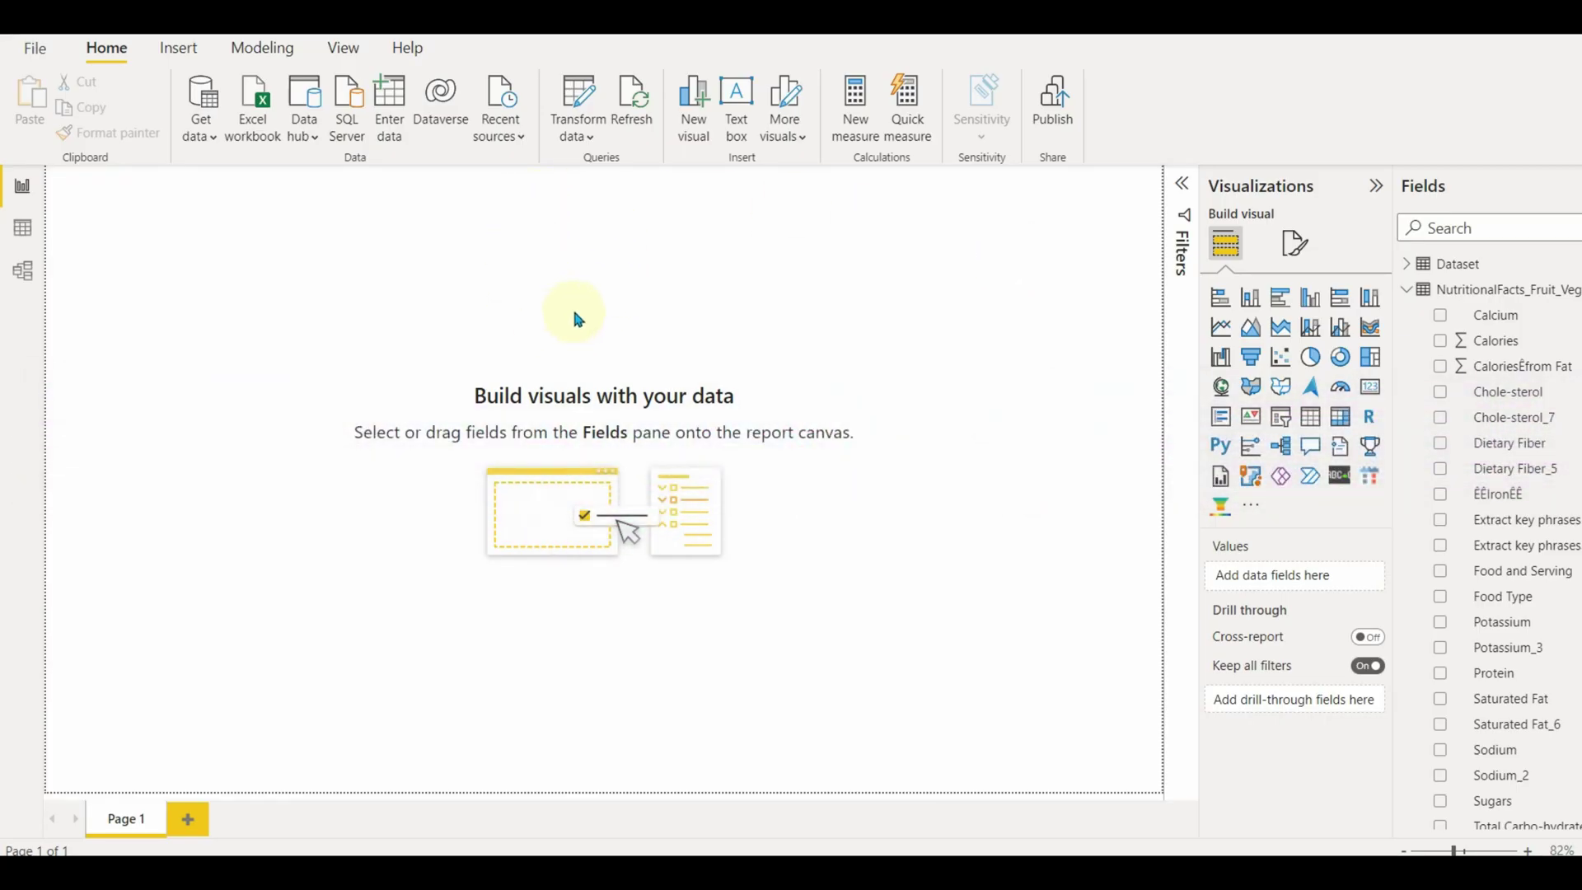
From the query editor's Add Column tab, open the Text Analytics dialog for the nutritional facts query
{"action": "left_click", "coordinate": [587, 91]}
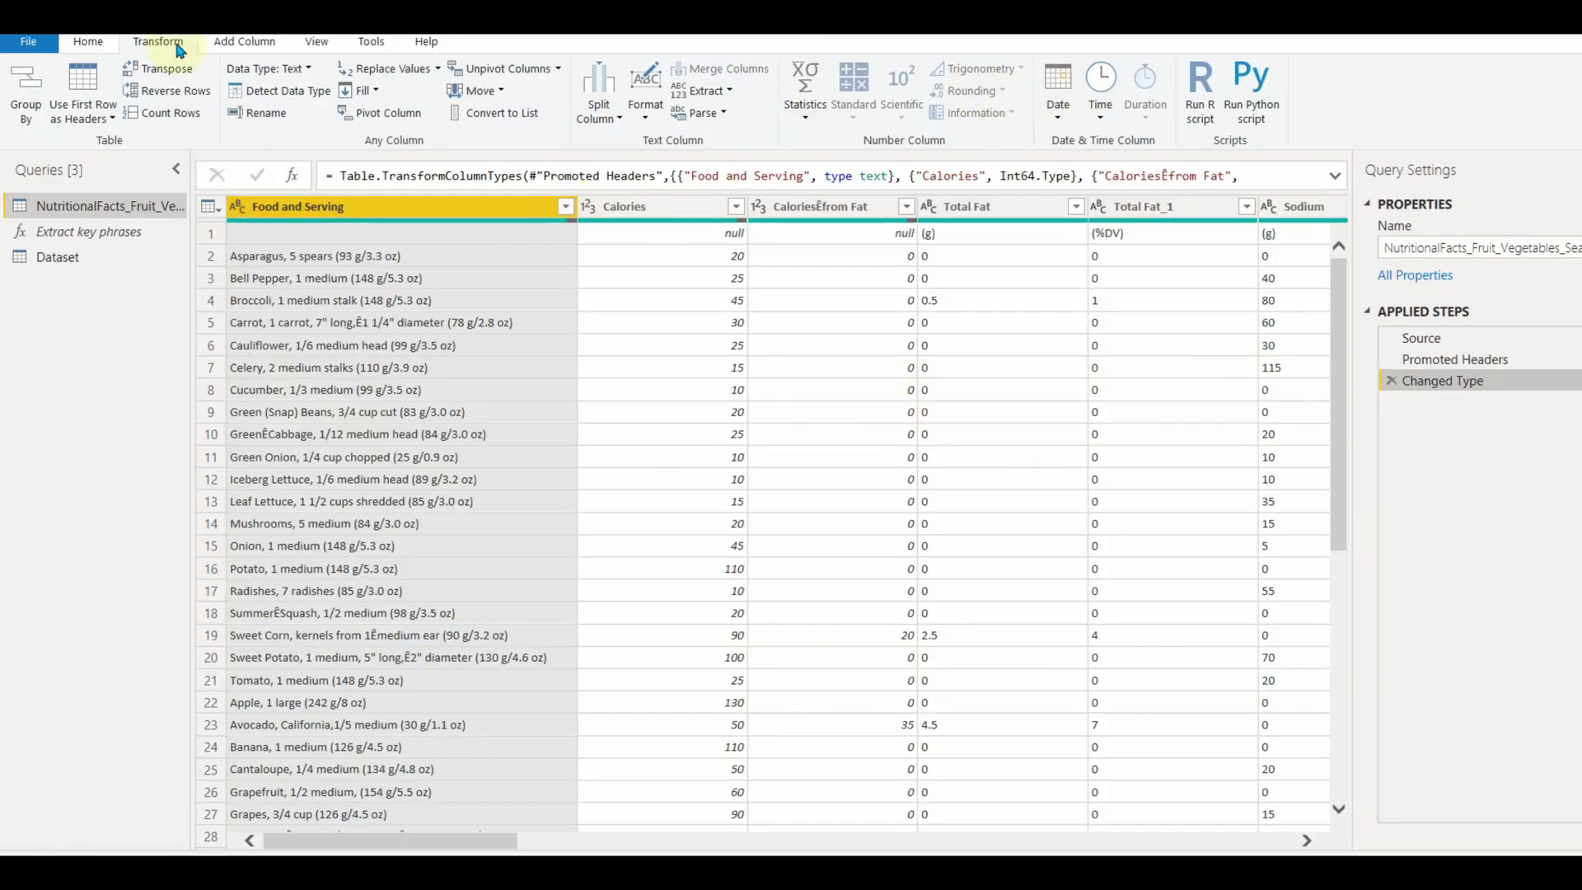
{"action": "left_click", "coordinate": [255, 43]}
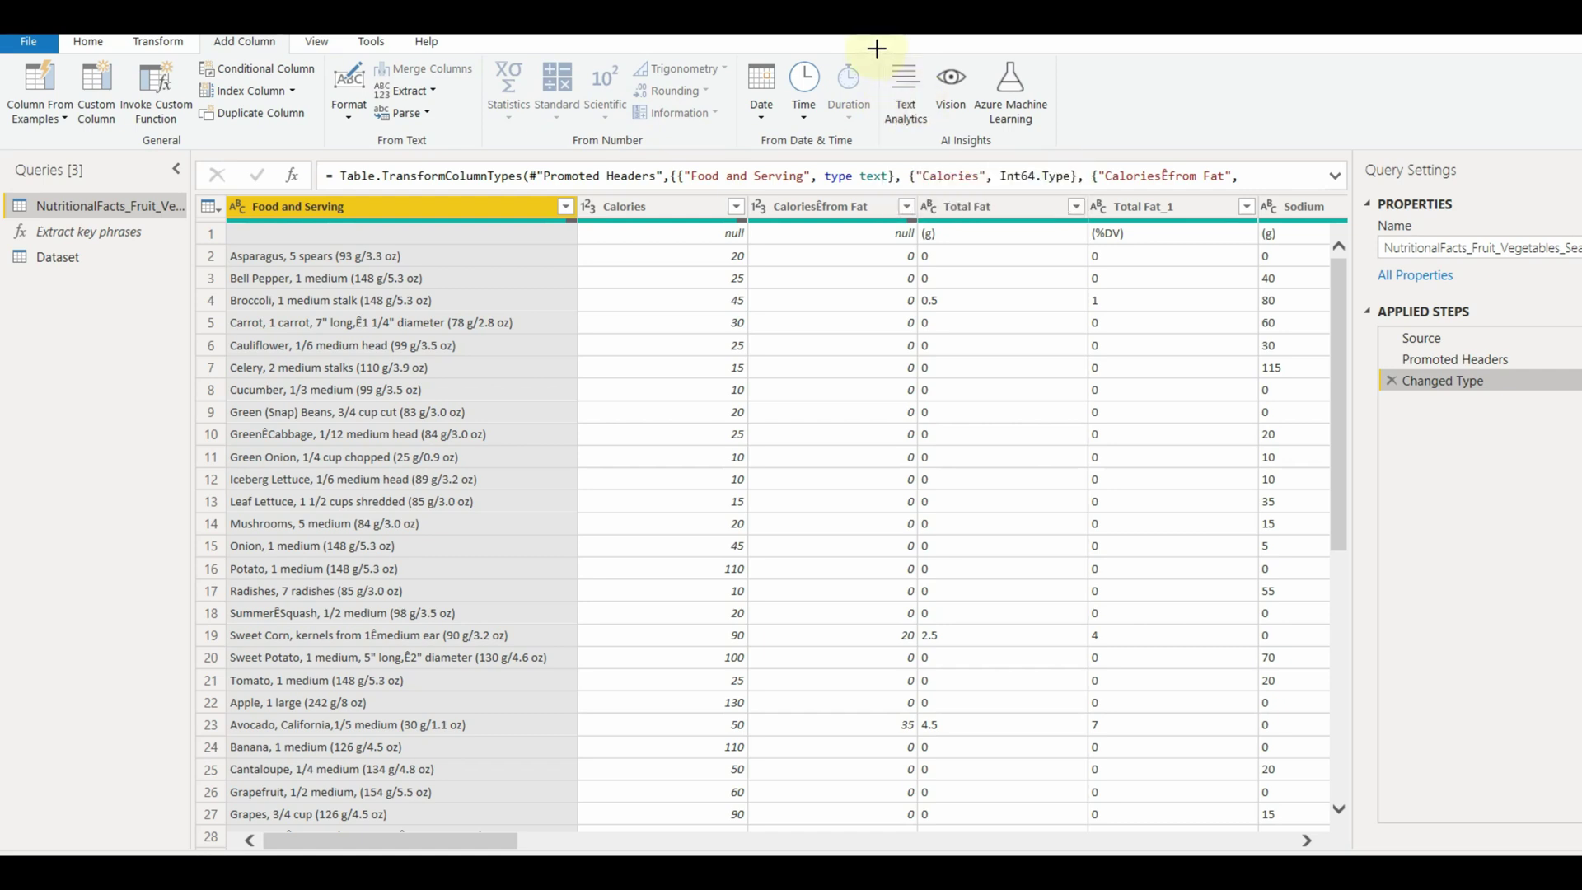
{"action": "left_click_drag", "start_coordinate": [877, 49], "coordinate": [932, 144]}
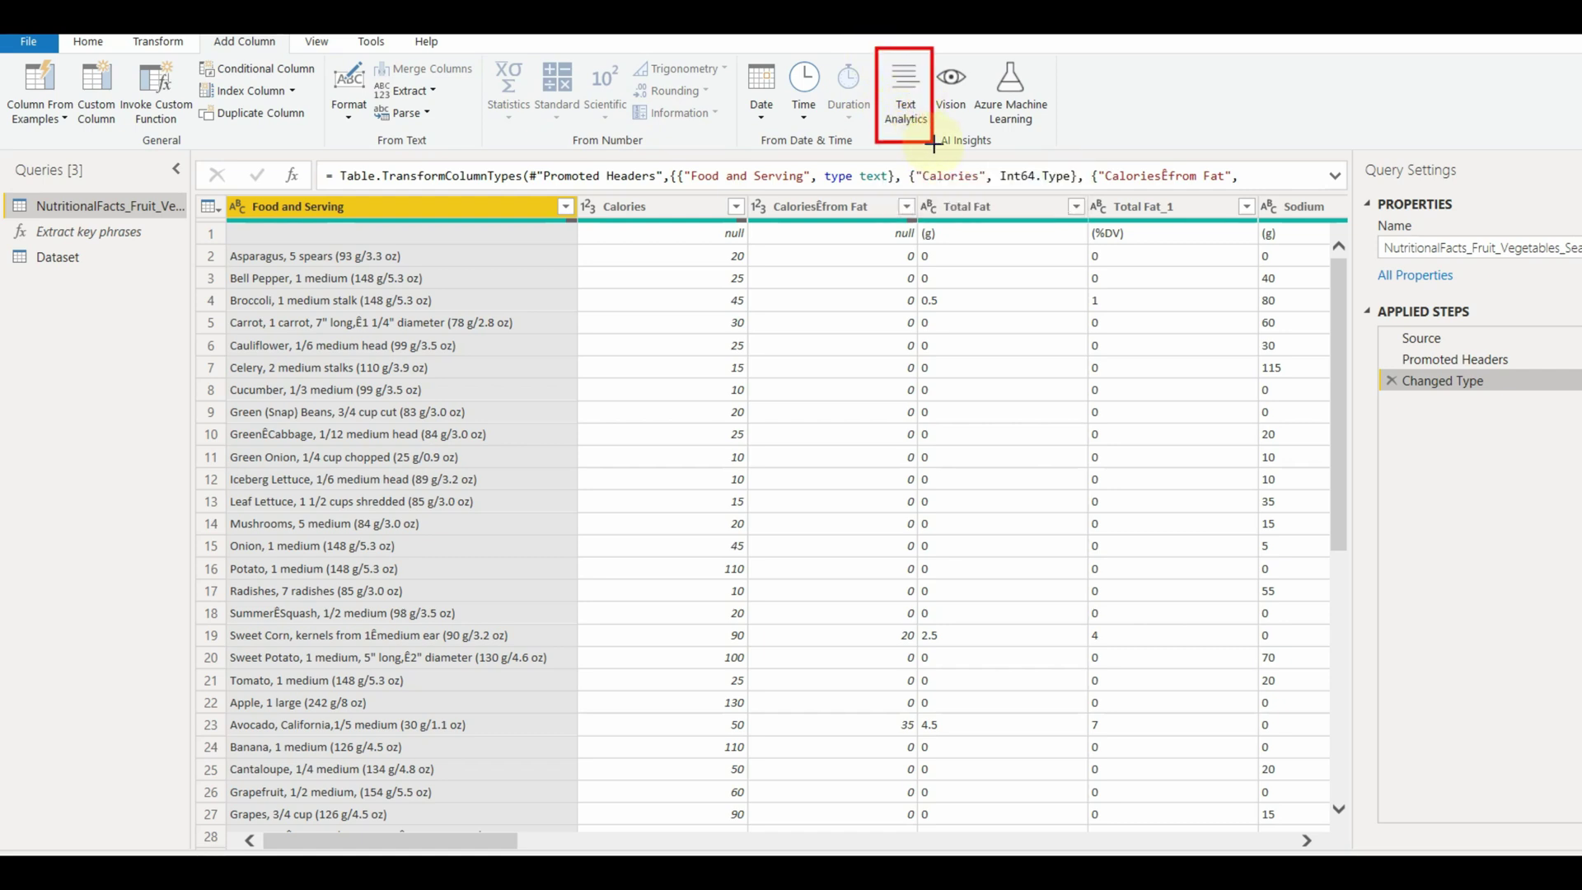
{"action": "left_click", "coordinate": [920, 123]}
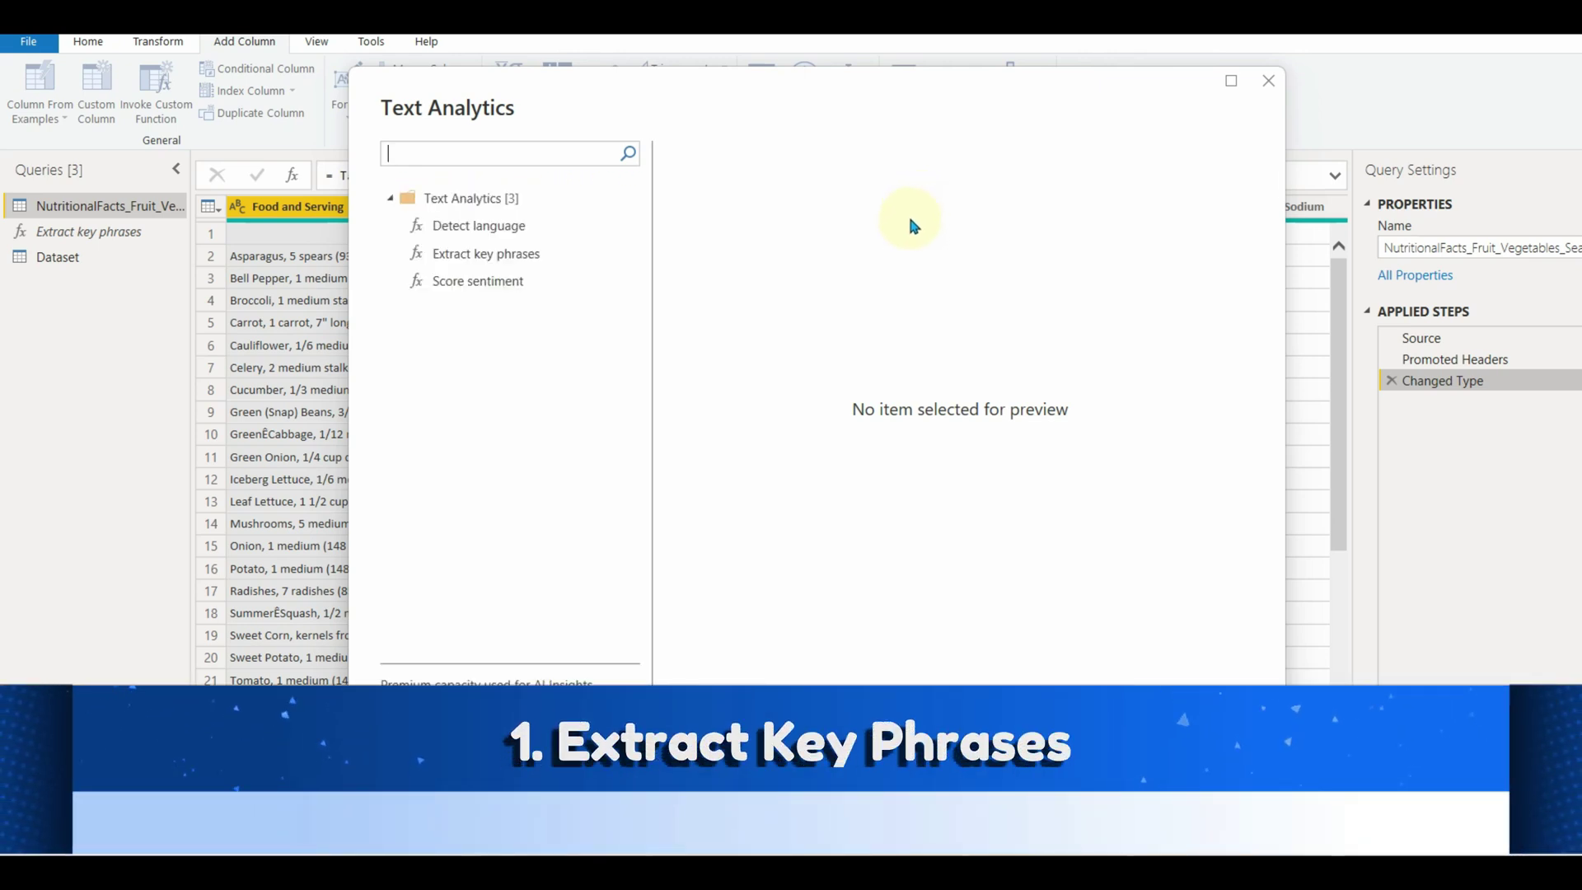
Extract key phrases from the Food and Serving column, leaving the language ISO code empty
{"action": "left_click", "coordinate": [486, 256]}
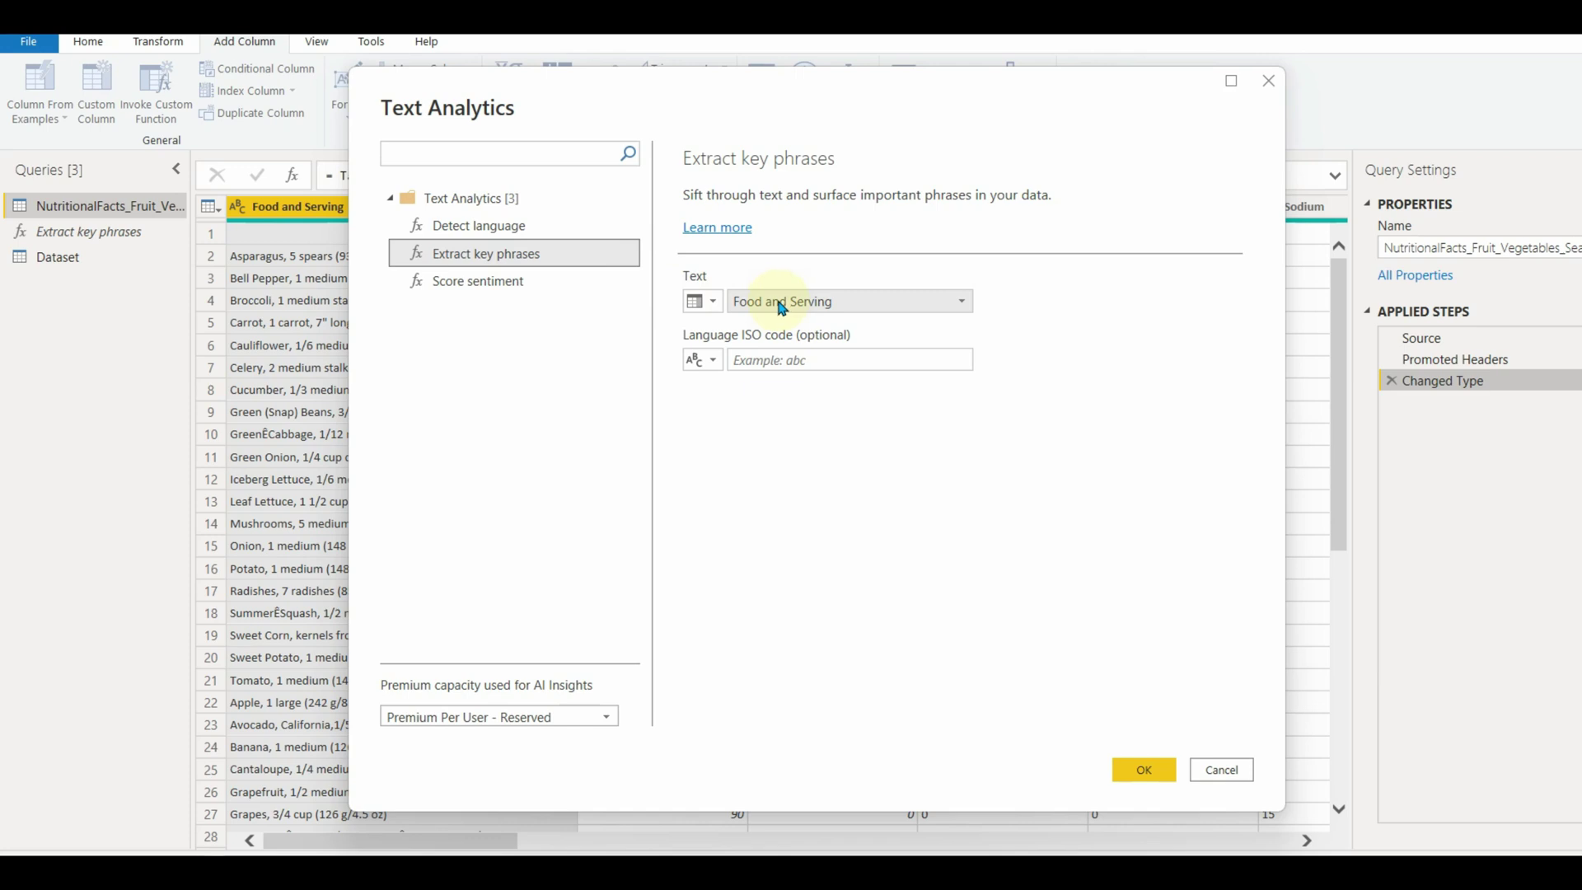
{"action": "left_click", "coordinate": [779, 305]}
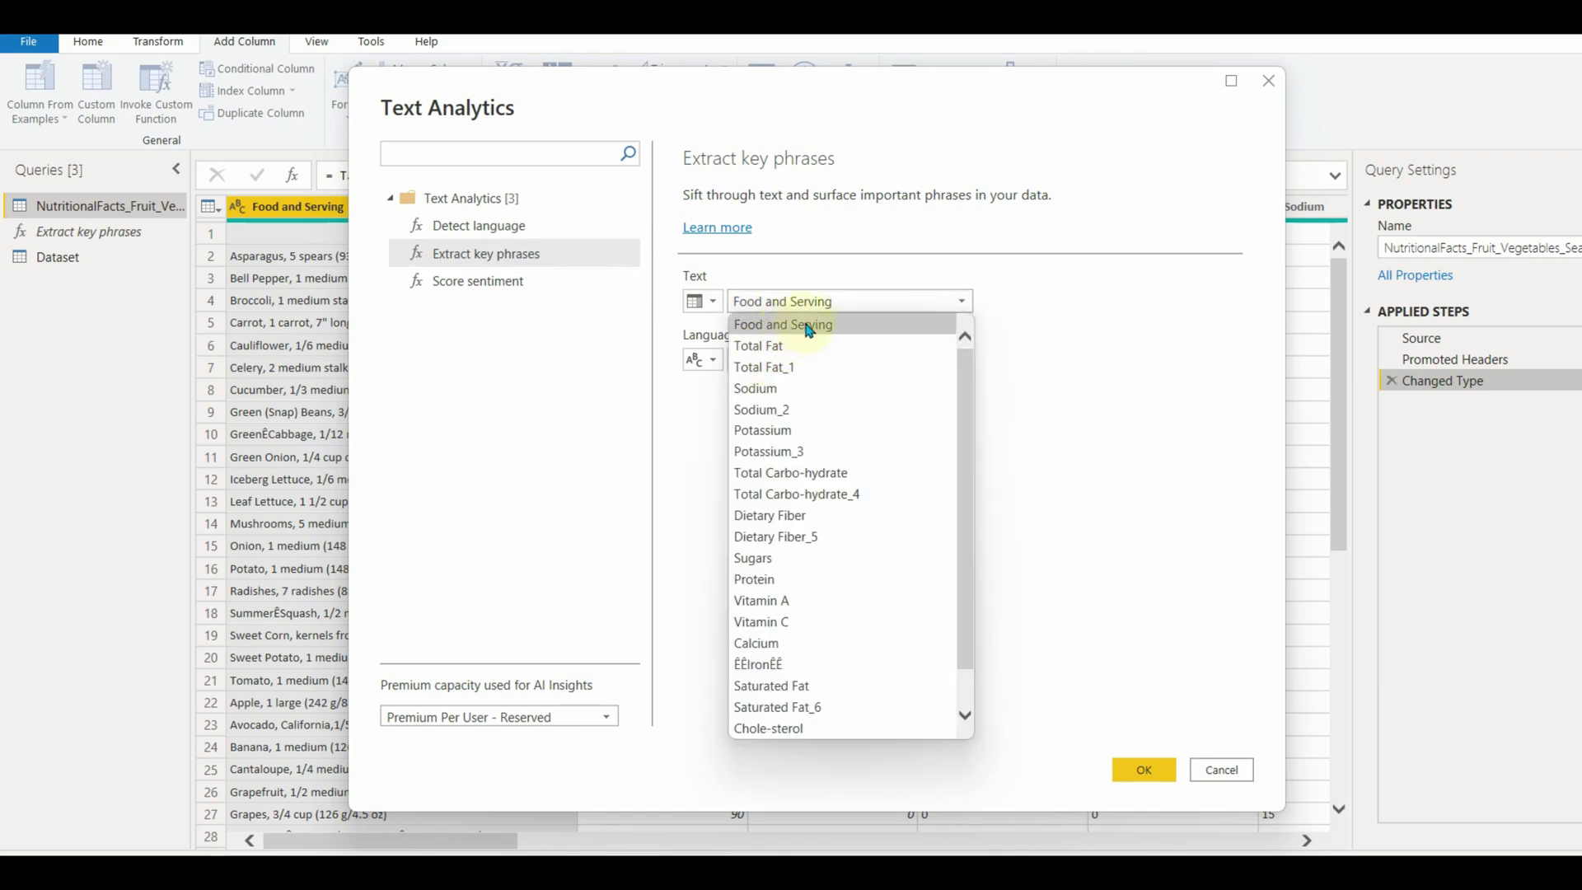
{"action": "left_click", "coordinate": [818, 327]}
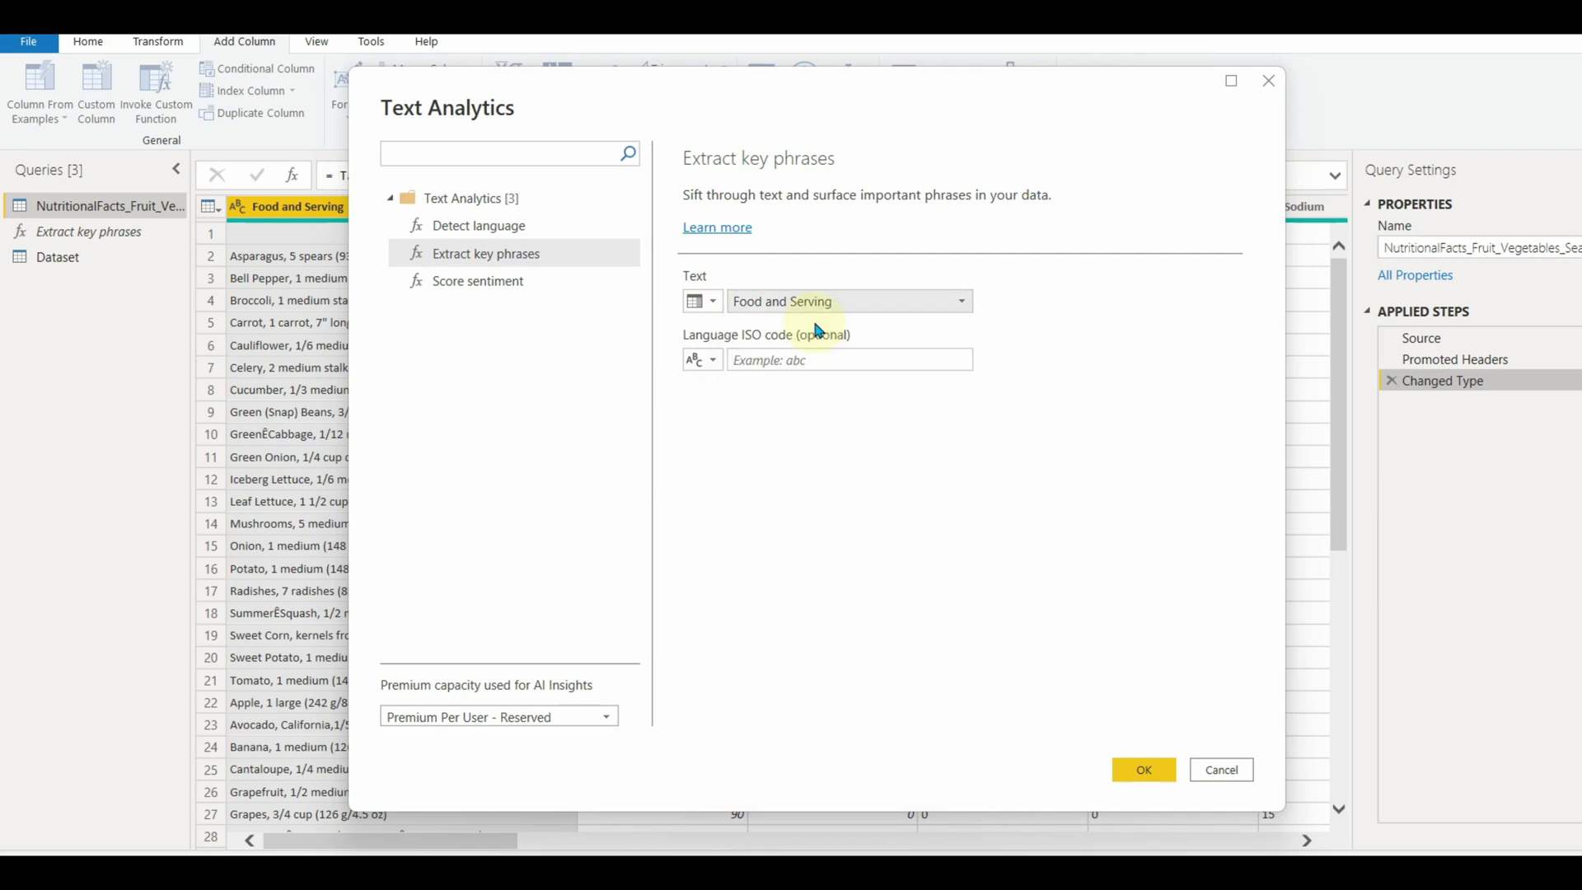
{"action": "left_click", "coordinate": [742, 360]}
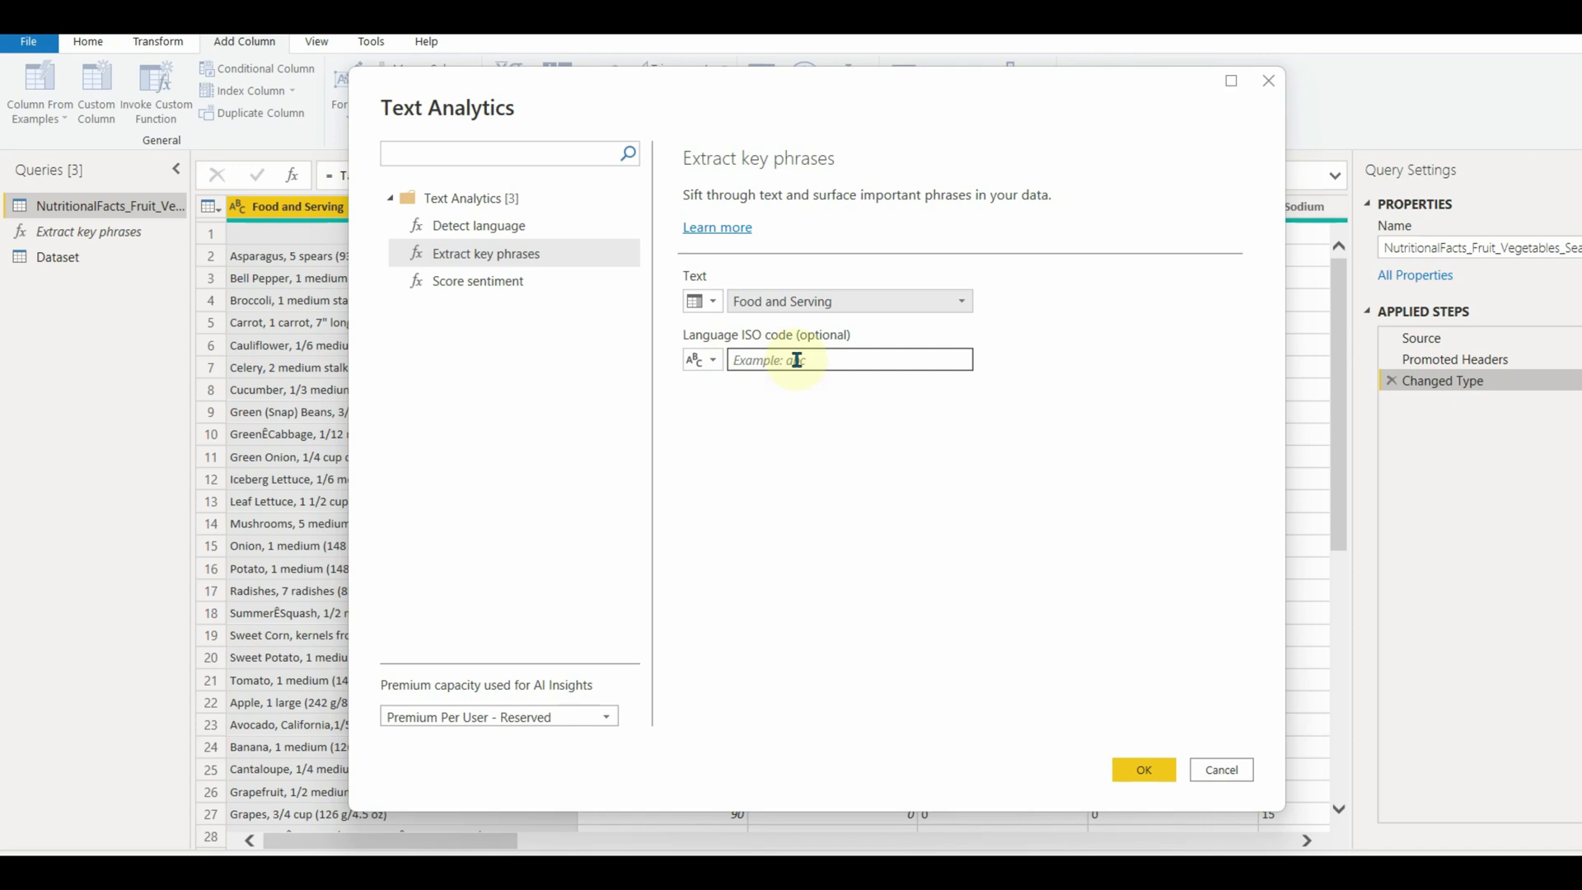
{"action": "left_click", "coordinate": [749, 357]}
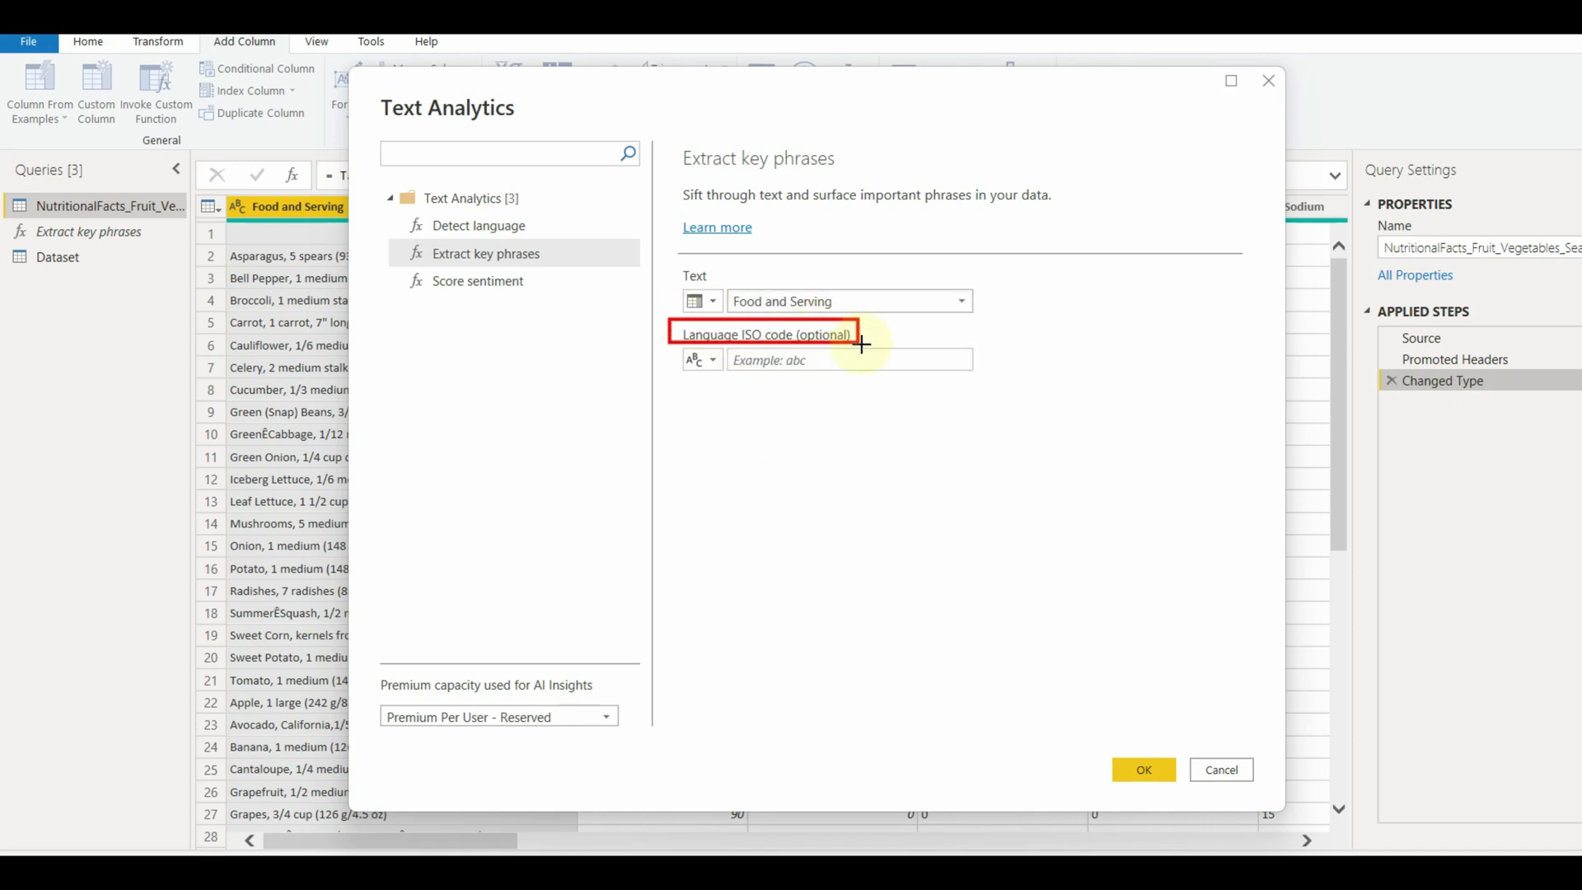
{"action": "left_click", "coordinate": [1144, 770]}
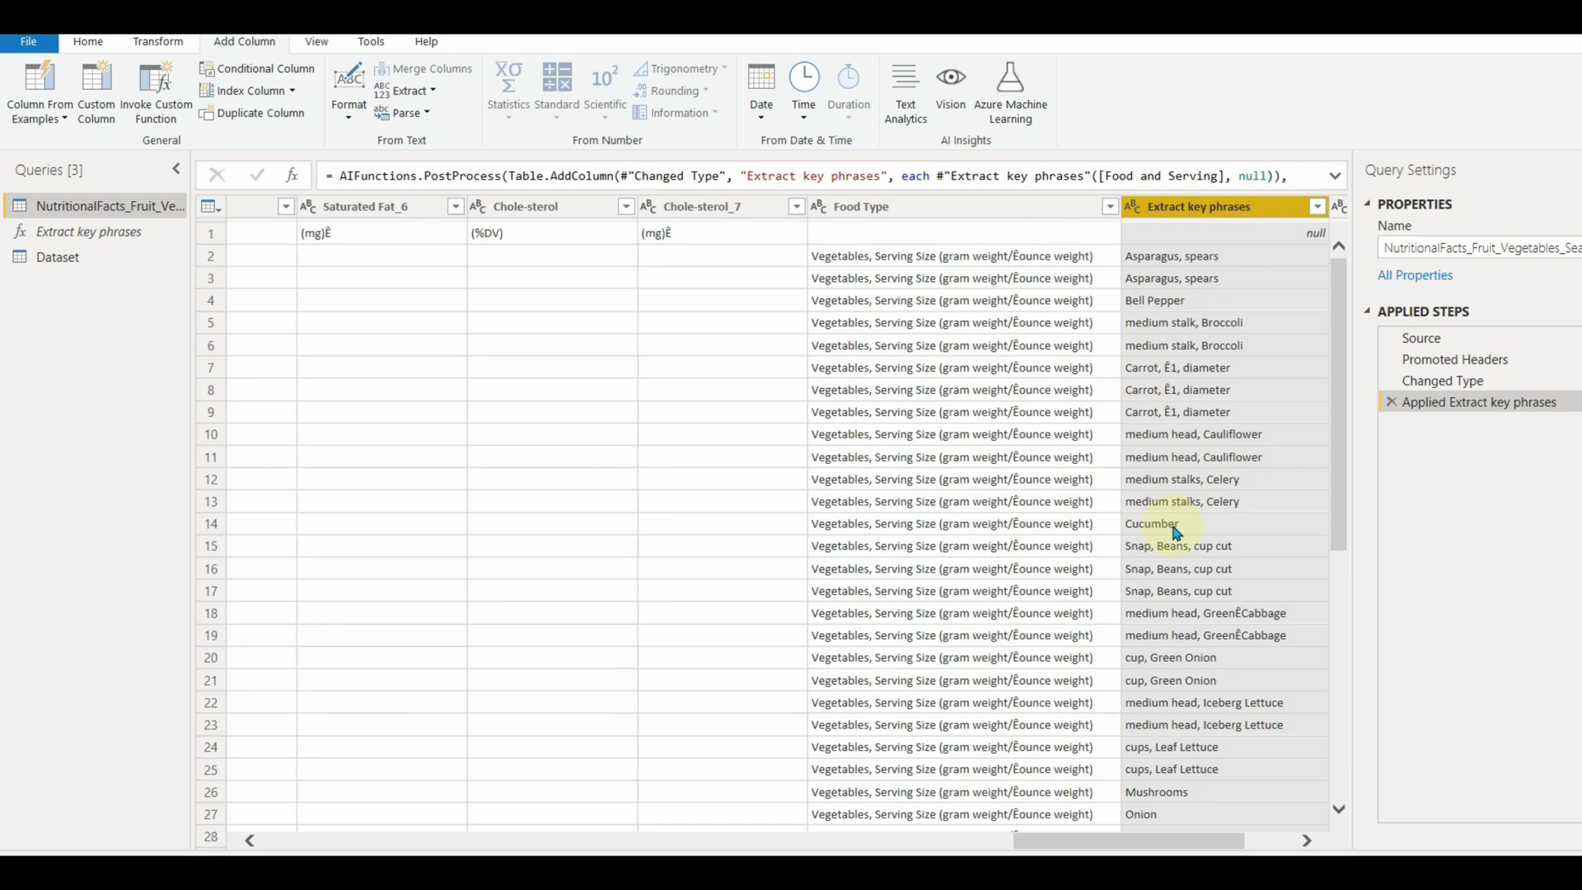
{"action": "left_click_drag", "start_coordinate": [1170, 841], "coordinate": [1220, 841]}
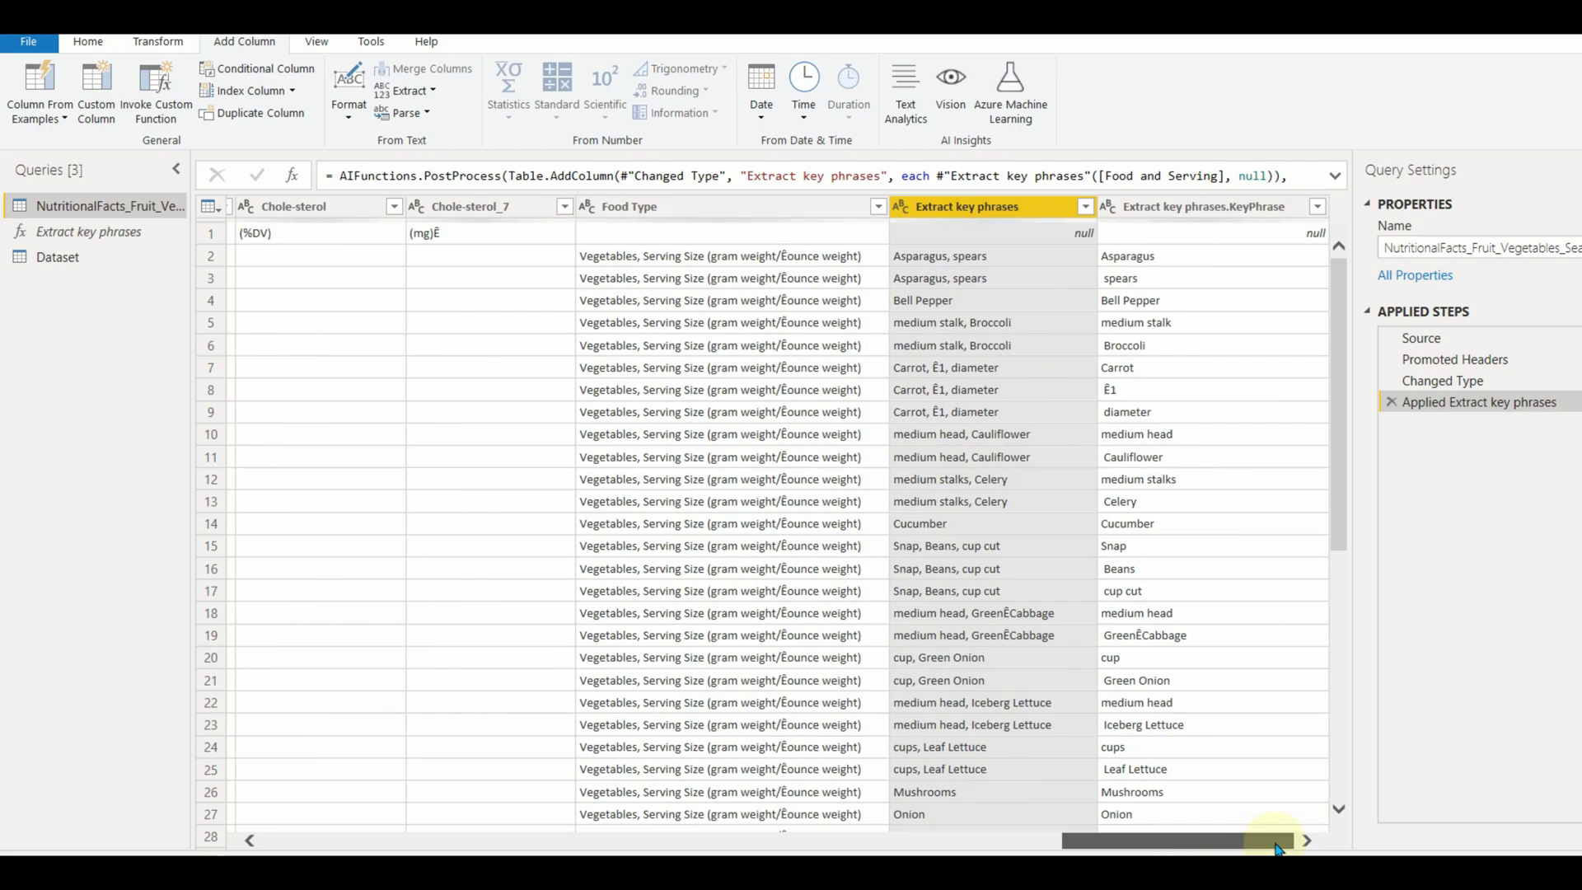
{"action": "left_click", "coordinate": [1211, 206]}
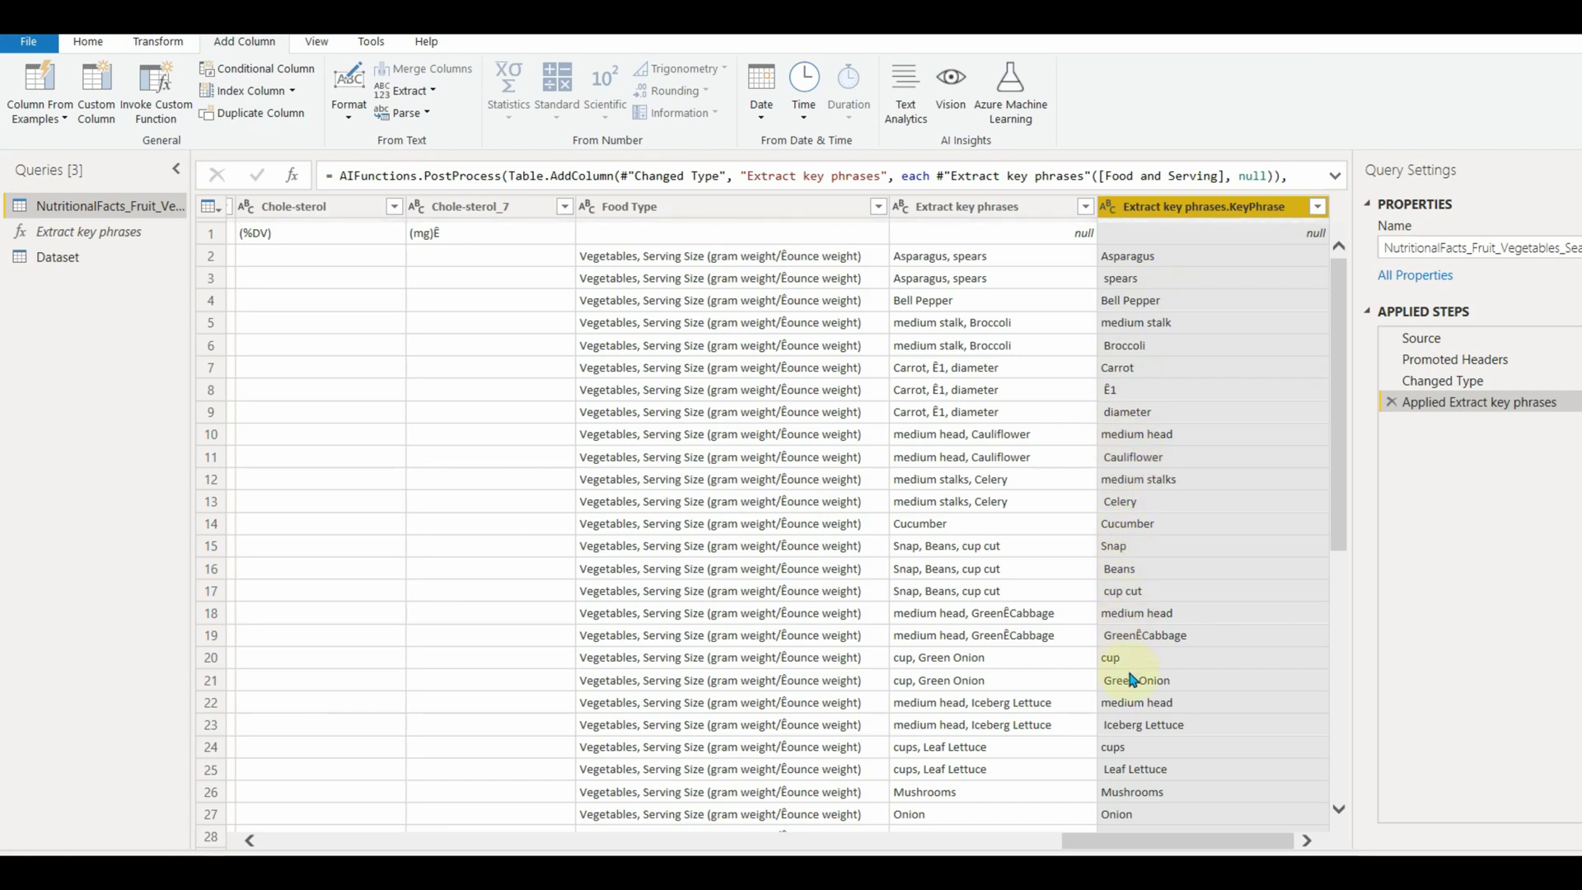
{"action": "scroll", "coordinate": [1133, 787], "scroll_direction": "down", "scroll_amount": 4}
{"action": "scroll", "coordinate": [1136, 792], "scroll_direction": "down", "scroll_amount": 18}
{"action": "left_click_drag", "start_coordinate": [1117, 840], "coordinate": [1300, 846]}
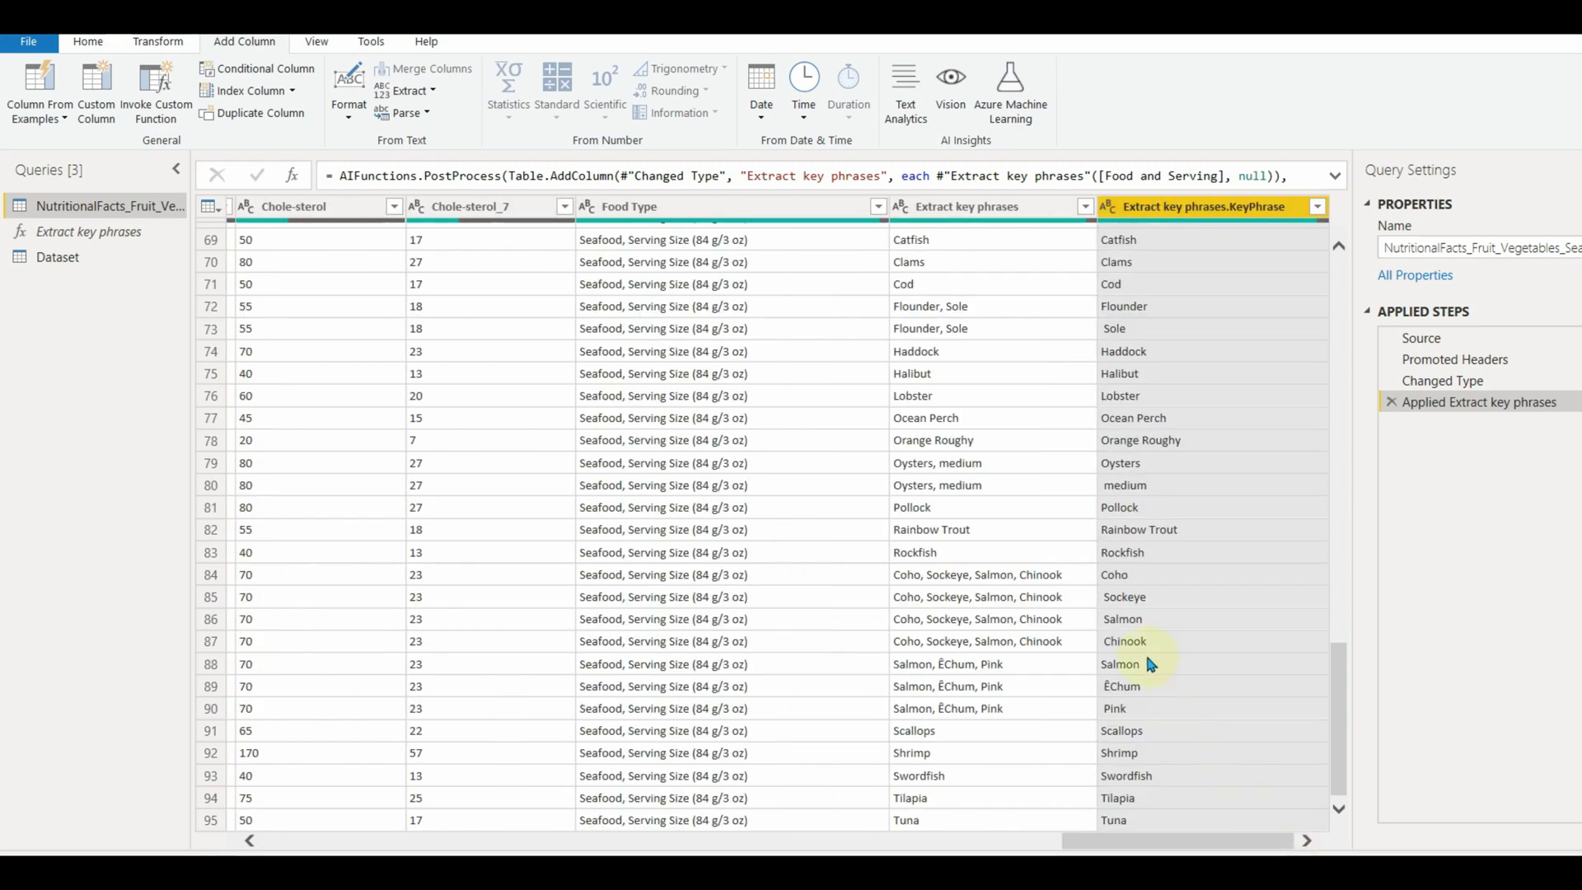
In the Dataset query, run Detect language on the unit_ae column
{"action": "left_click", "coordinate": [59, 257]}
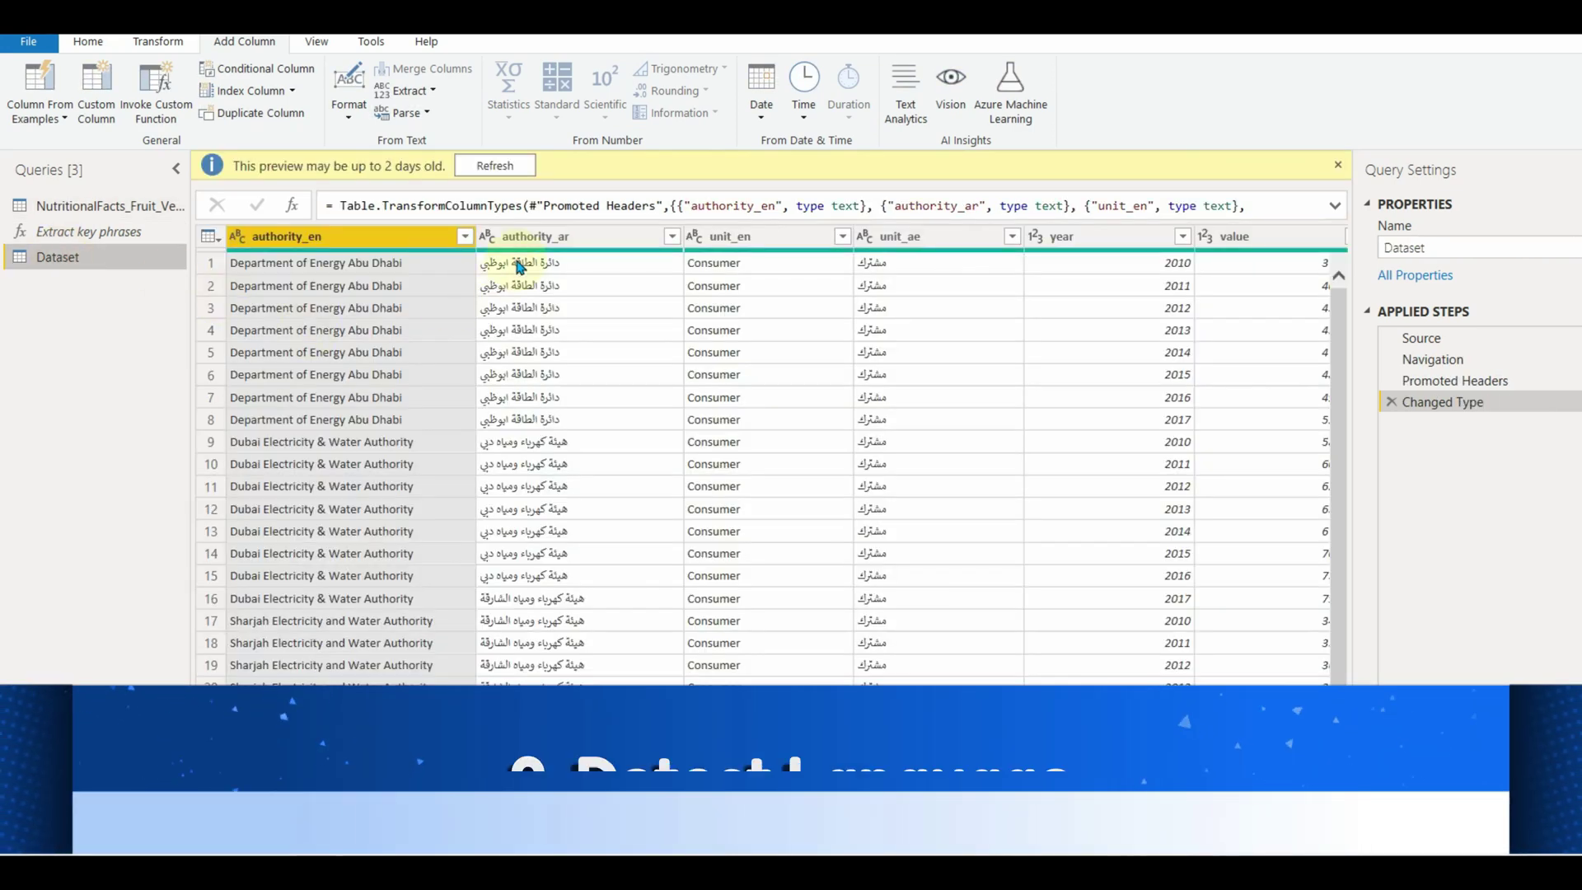
{"action": "left_click", "coordinate": [553, 408]}
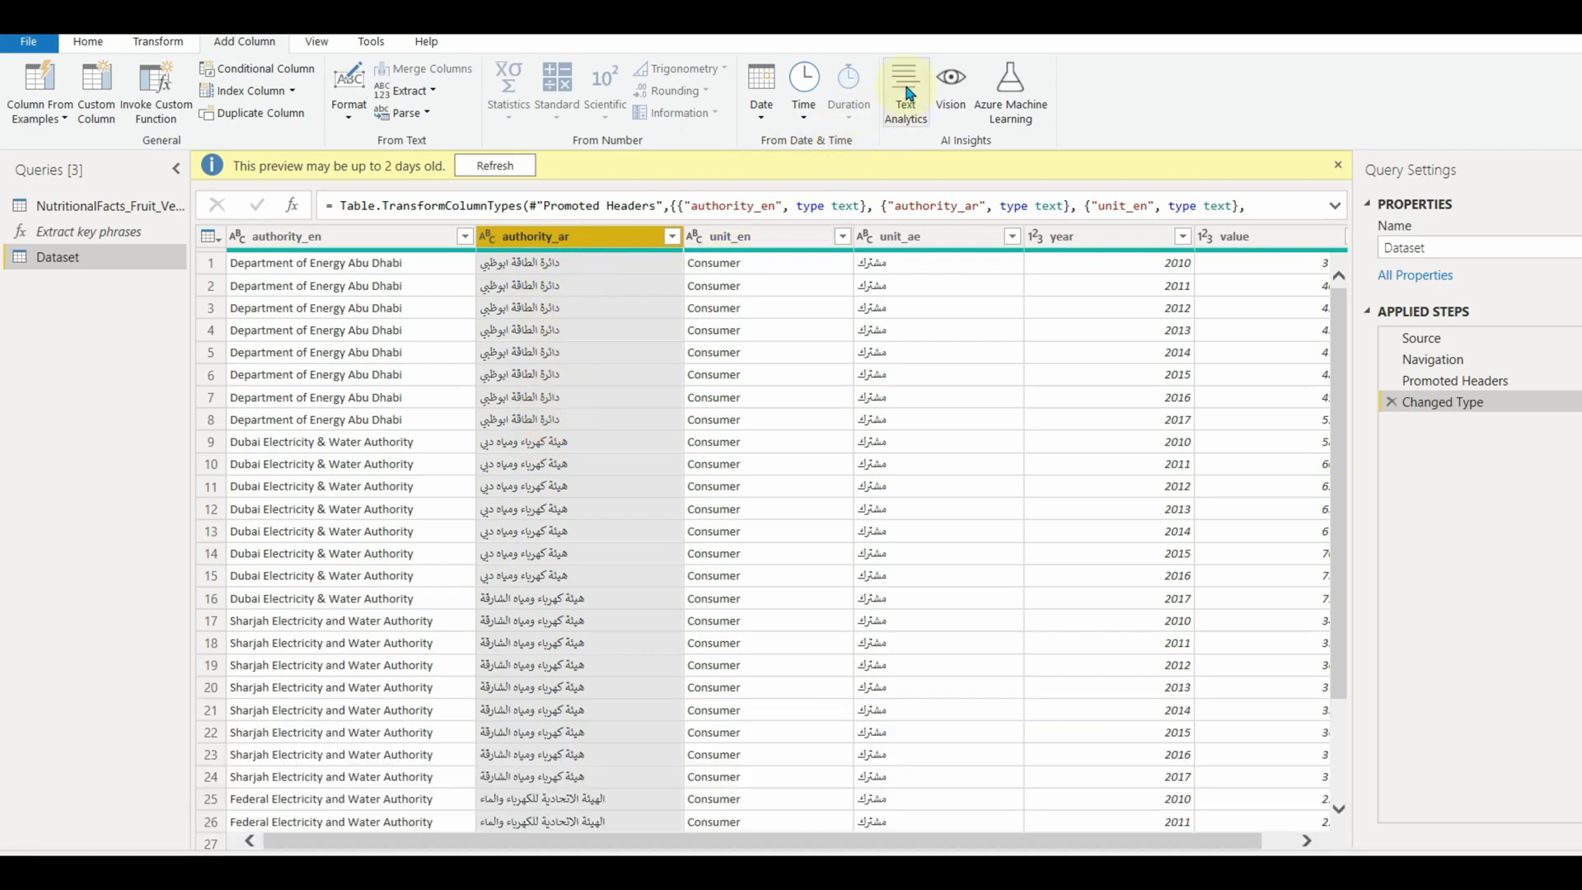
{"action": "left_click", "coordinate": [908, 93]}
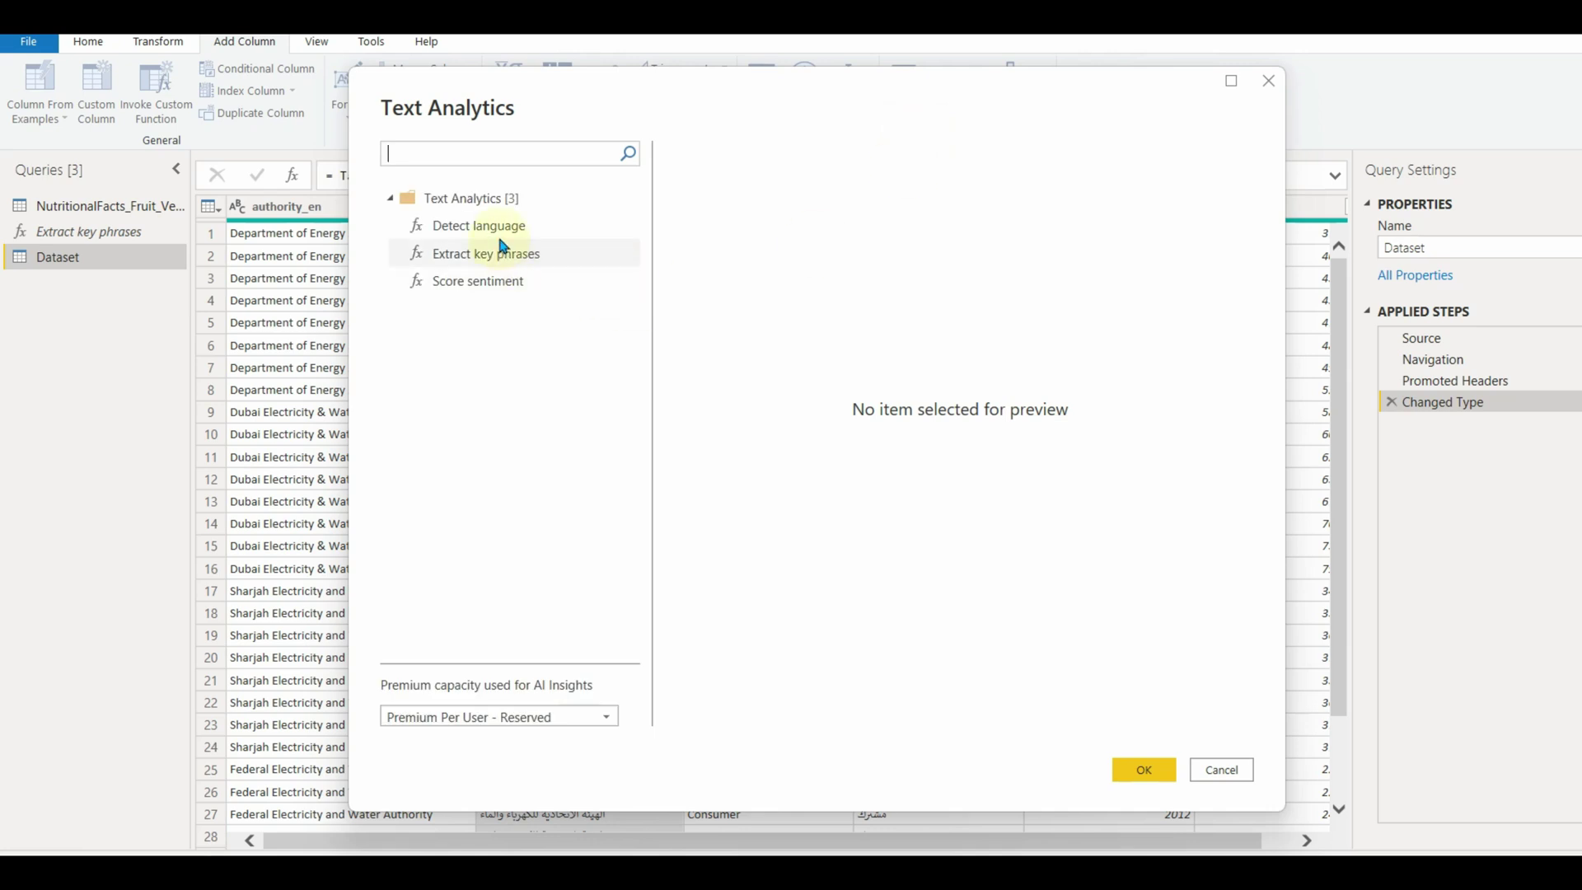
{"action": "left_click", "coordinate": [495, 229]}
{"action": "left_click", "coordinate": [791, 313]}
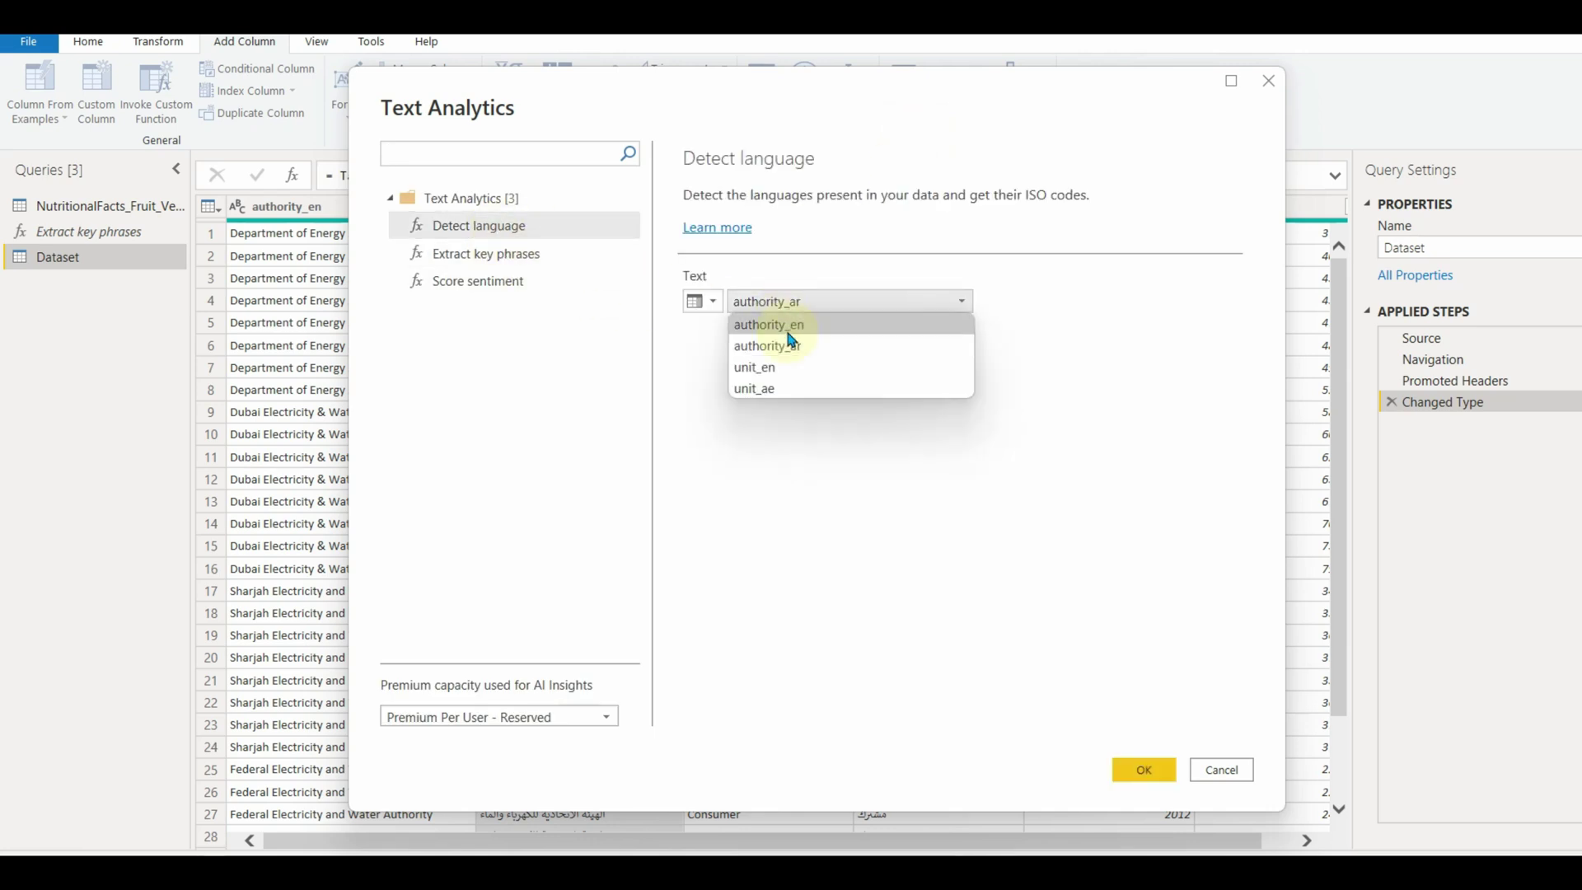
{"action": "left_click", "coordinate": [764, 389]}
{"action": "left_click", "coordinate": [1144, 769]}
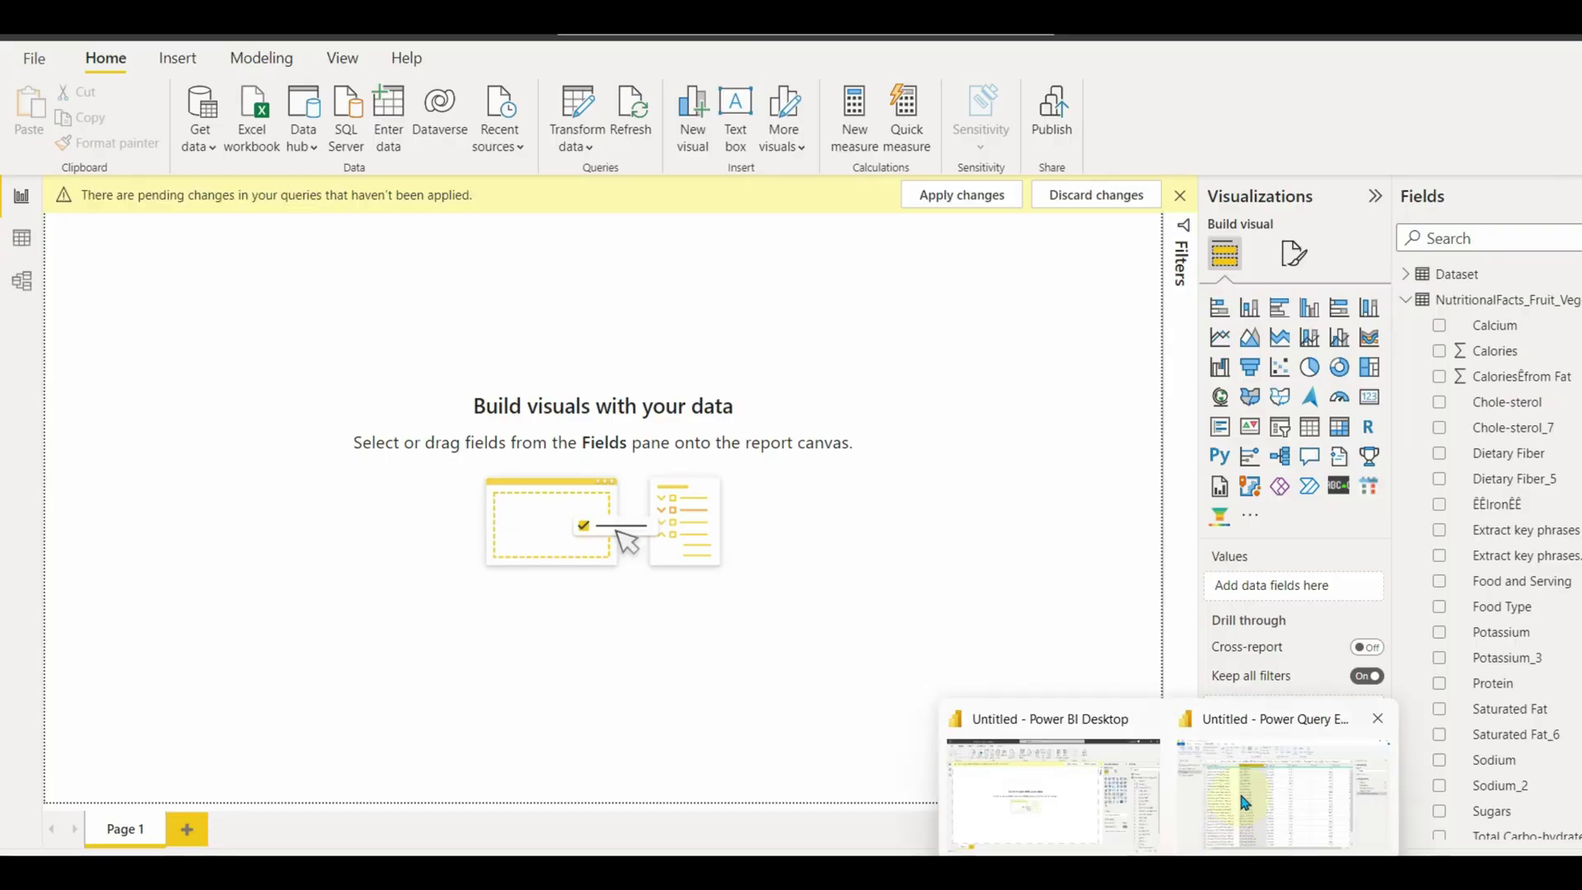
{"action": "left_click", "coordinate": [1244, 804]}
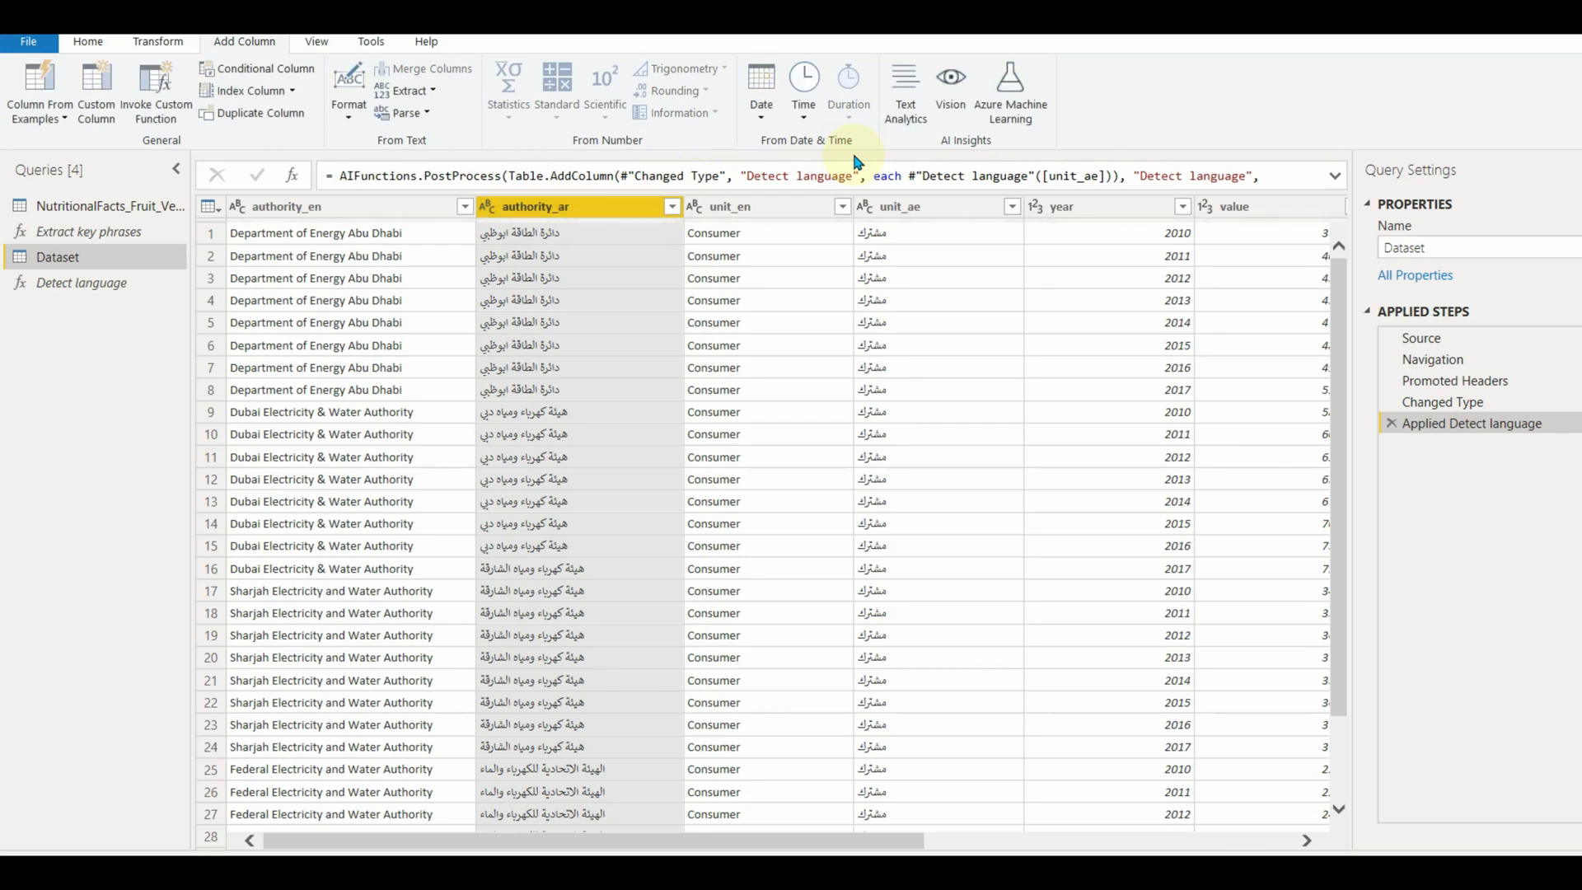
Scroll right to confirm unit_ae is detected as Arabic with ISO code ar, then scroll back
{"action": "left_click_drag", "start_coordinate": [840, 839], "coordinate": [1211, 839]}
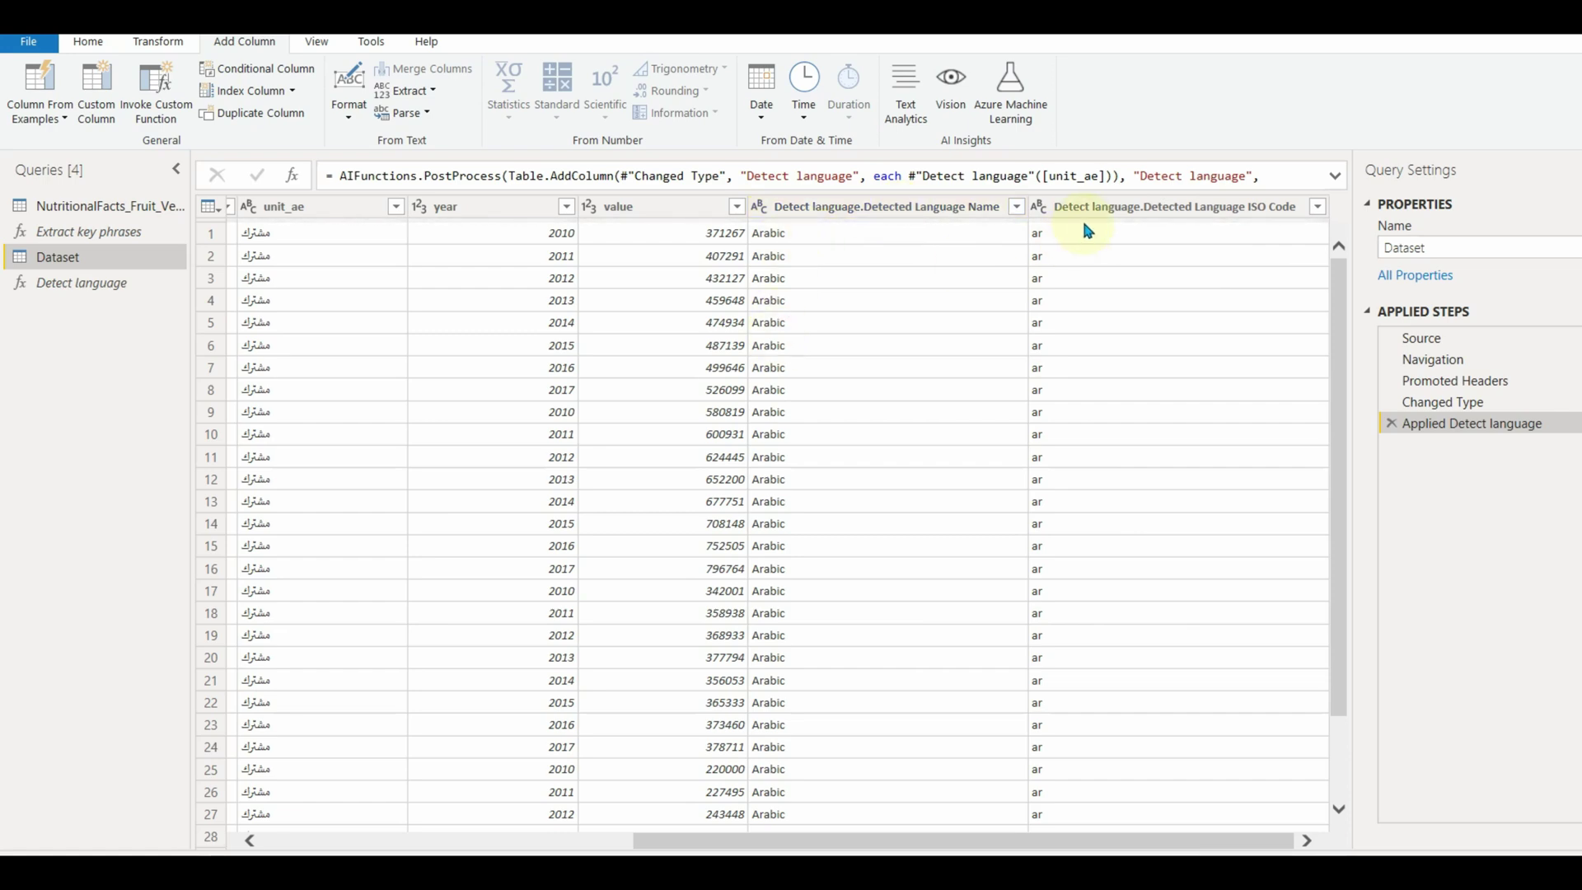
{"action": "left_click_drag", "start_coordinate": [1212, 839], "coordinate": [857, 839]}
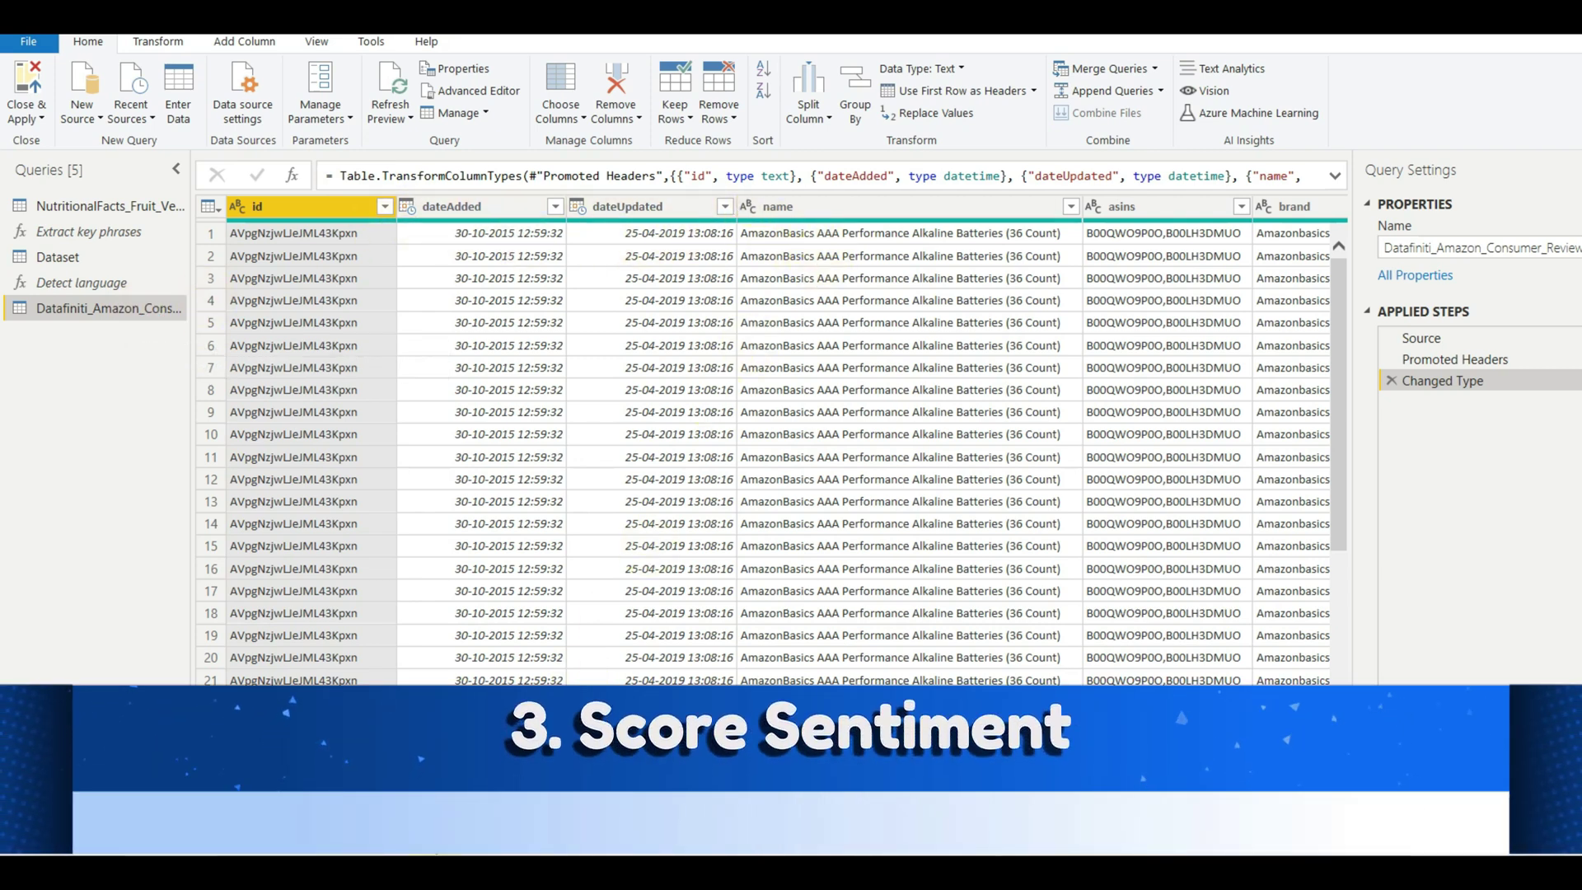
Scroll right in the Amazon consumer reviews query and select the reviews.text column
{"action": "scroll", "coordinate": [777, 445], "scroll_direction": "right", "scroll_amount": 5}
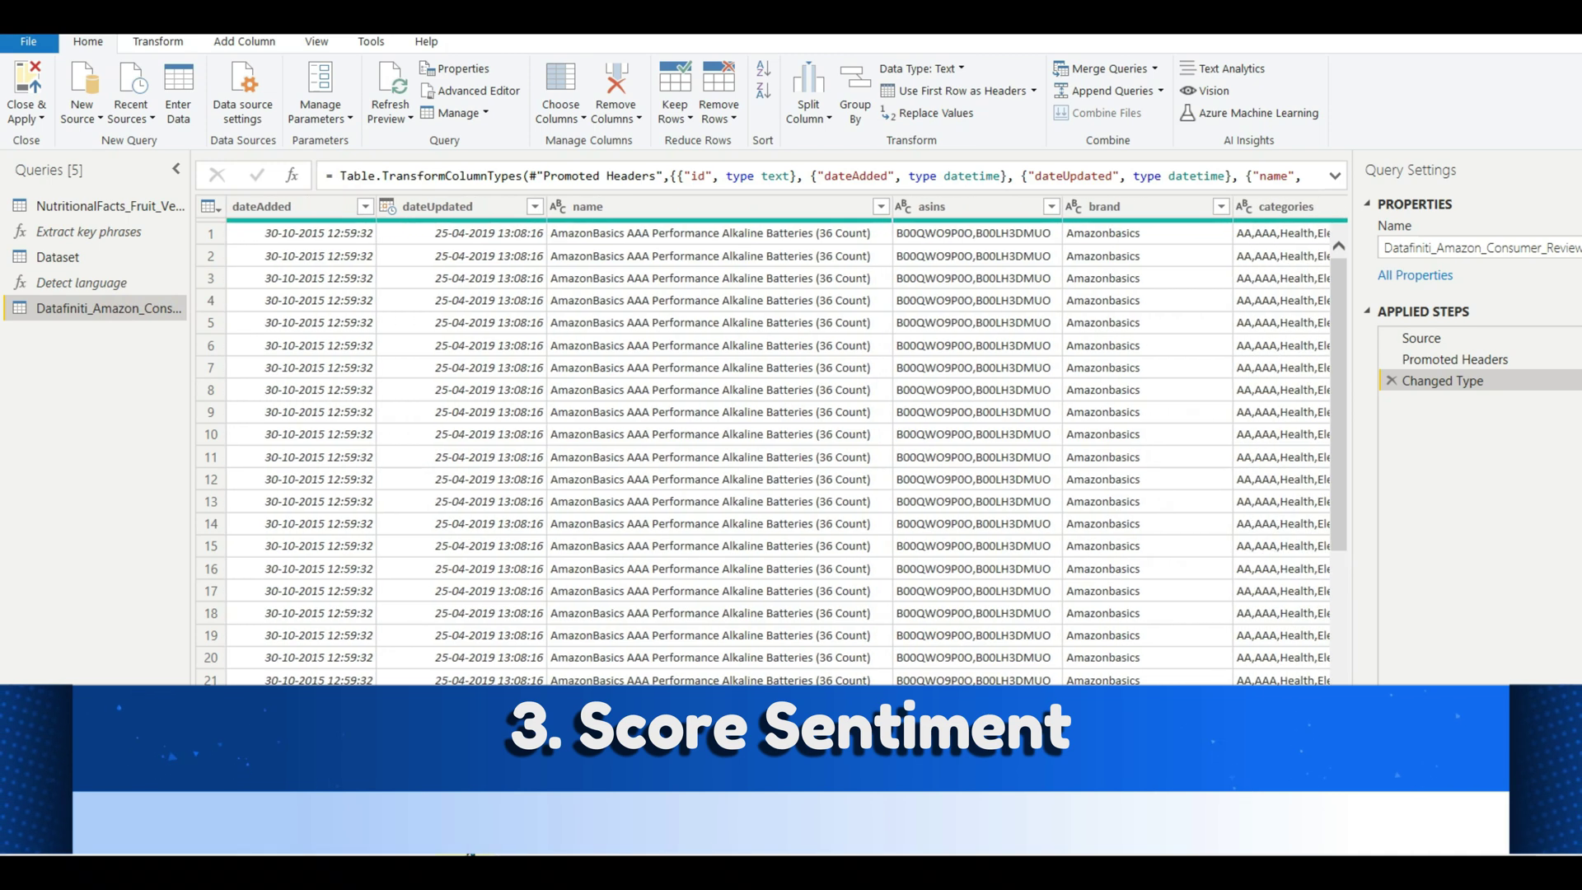
{"action": "scroll", "coordinate": [506, 841], "scroll_direction": "right", "scroll_amount": 9}
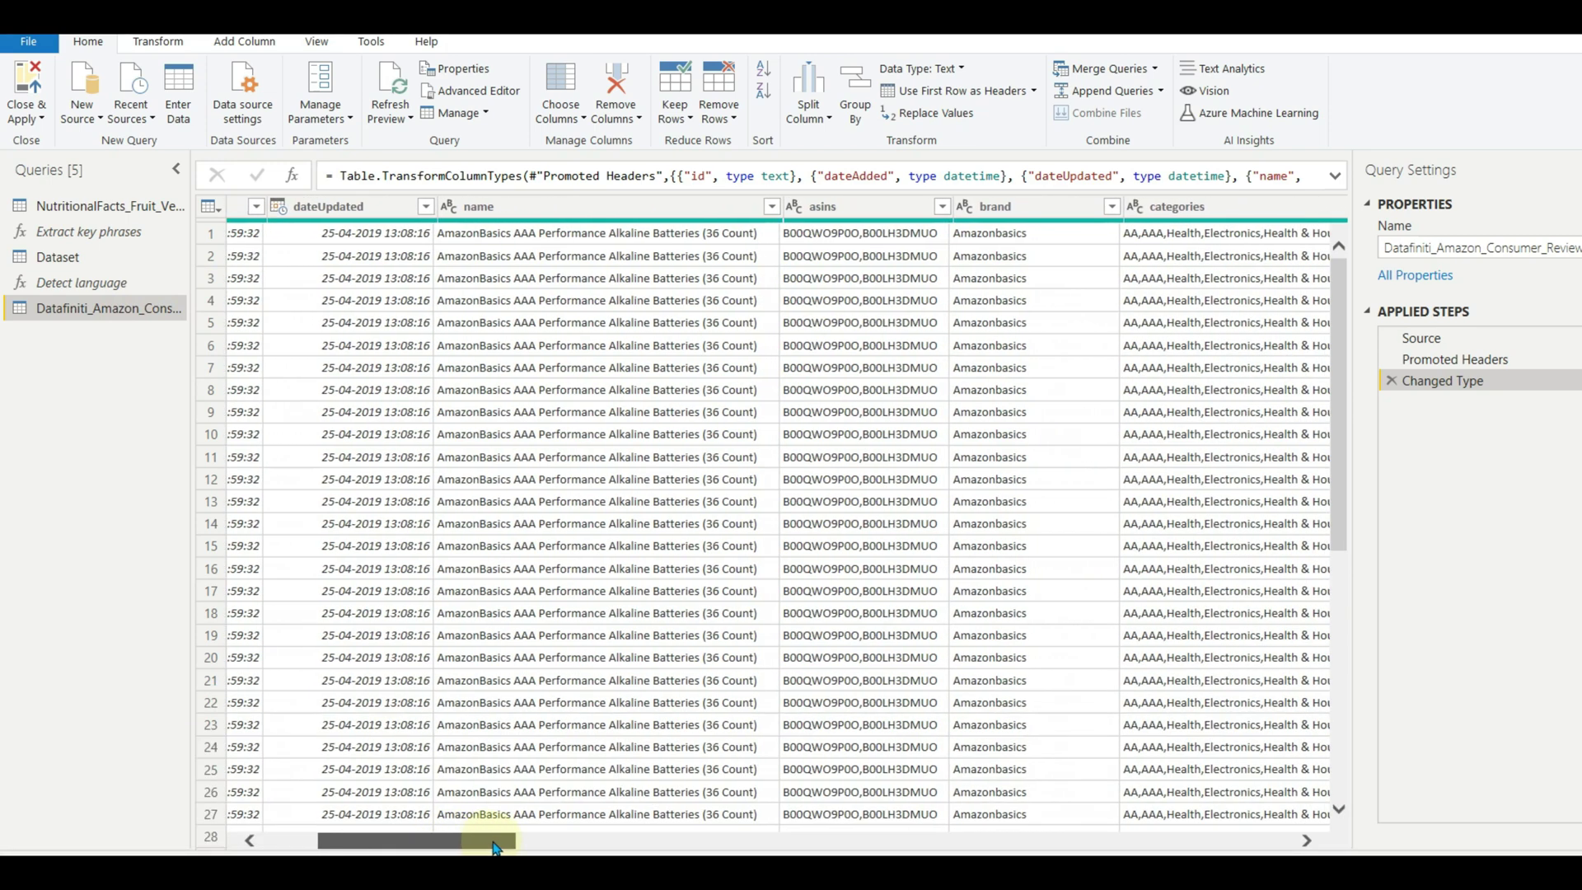
{"action": "left_click_drag", "start_coordinate": [506, 842], "coordinate": [1155, 813]}
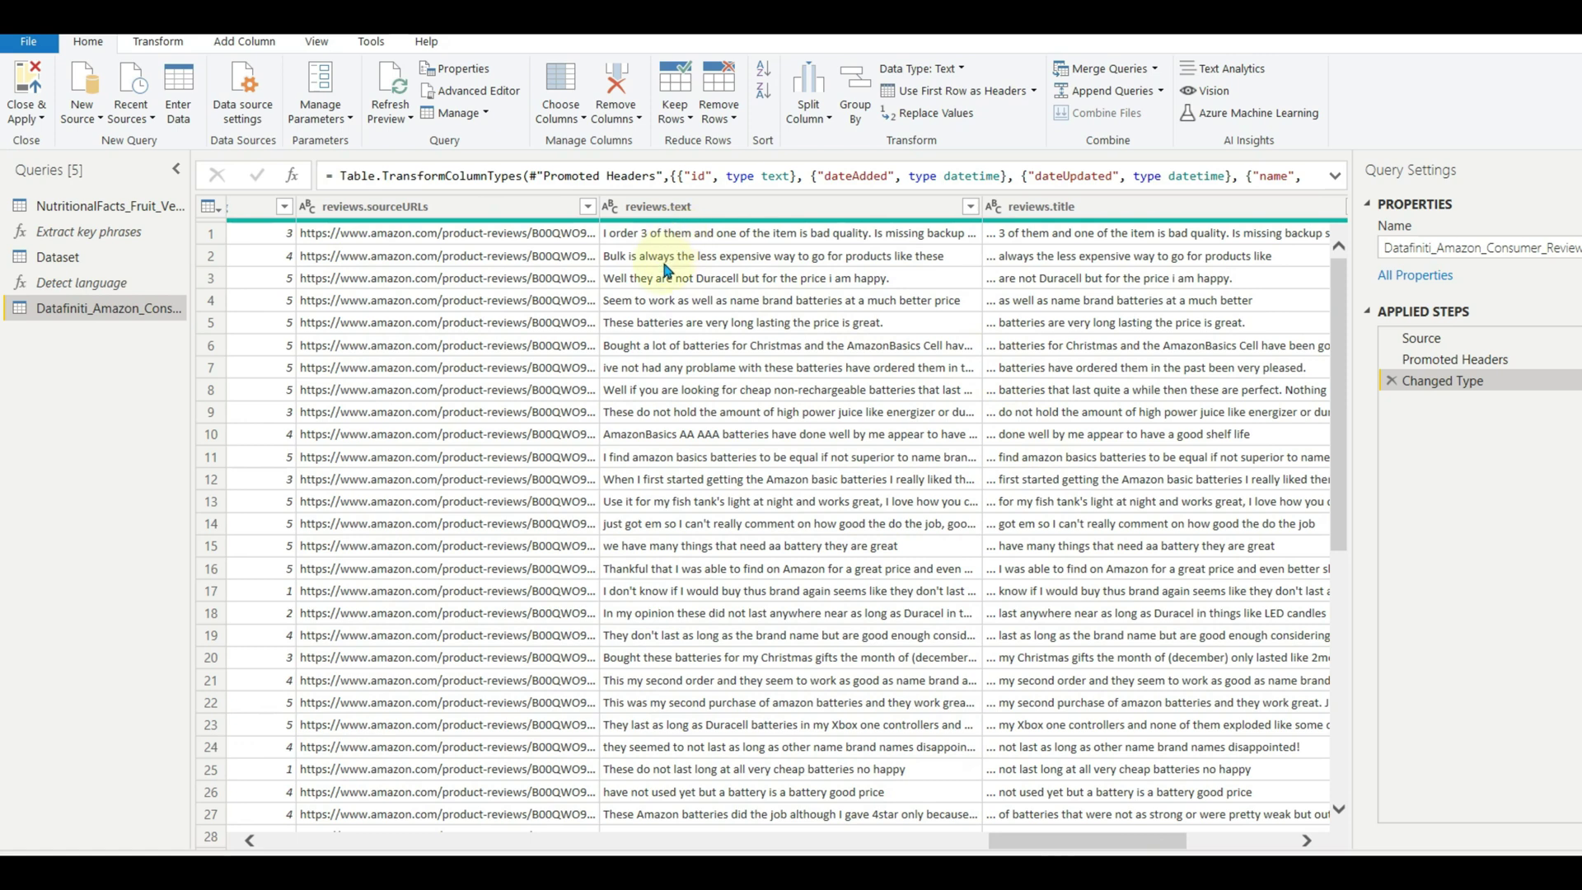
{"action": "left_click", "coordinate": [671, 207]}
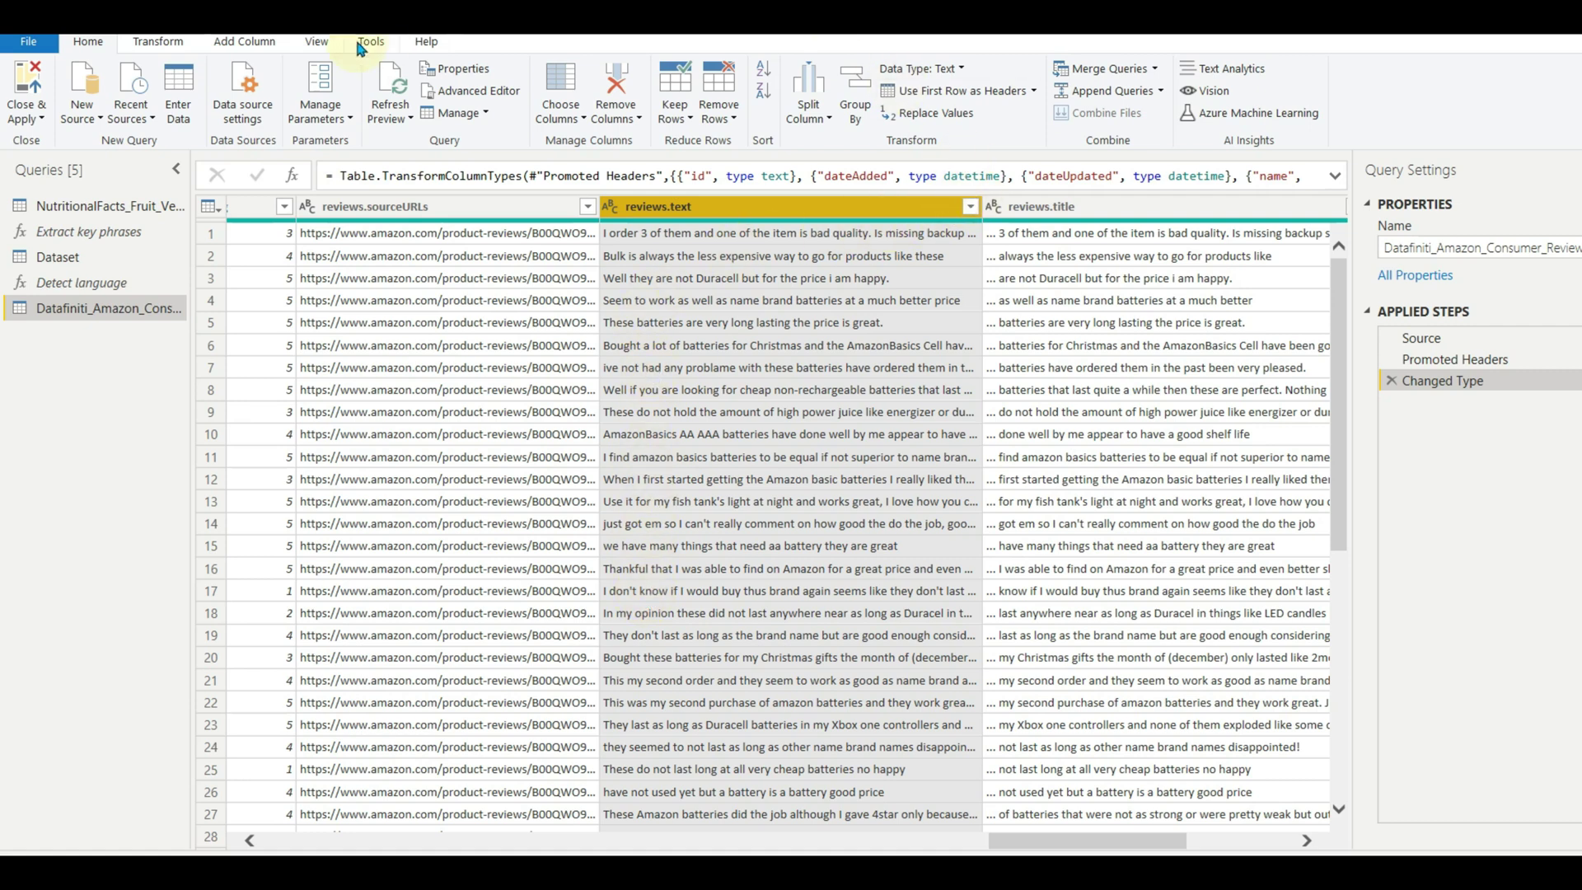
Add a Score sentiment column that scores the reviews.text column
{"action": "left_click", "coordinate": [247, 43]}
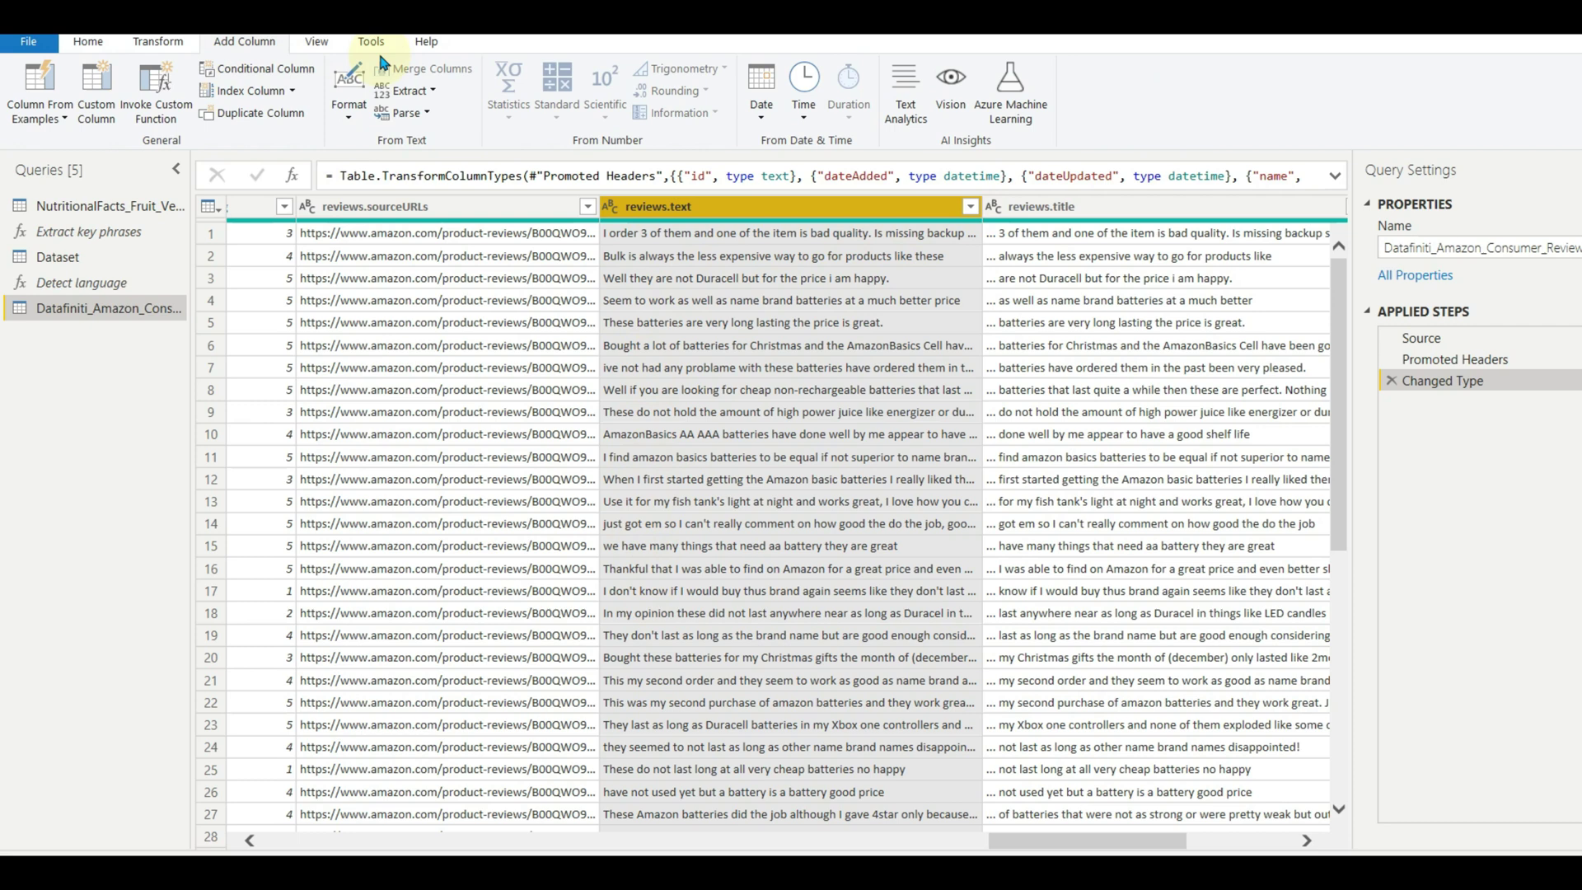
{"action": "left_click", "coordinate": [906, 92]}
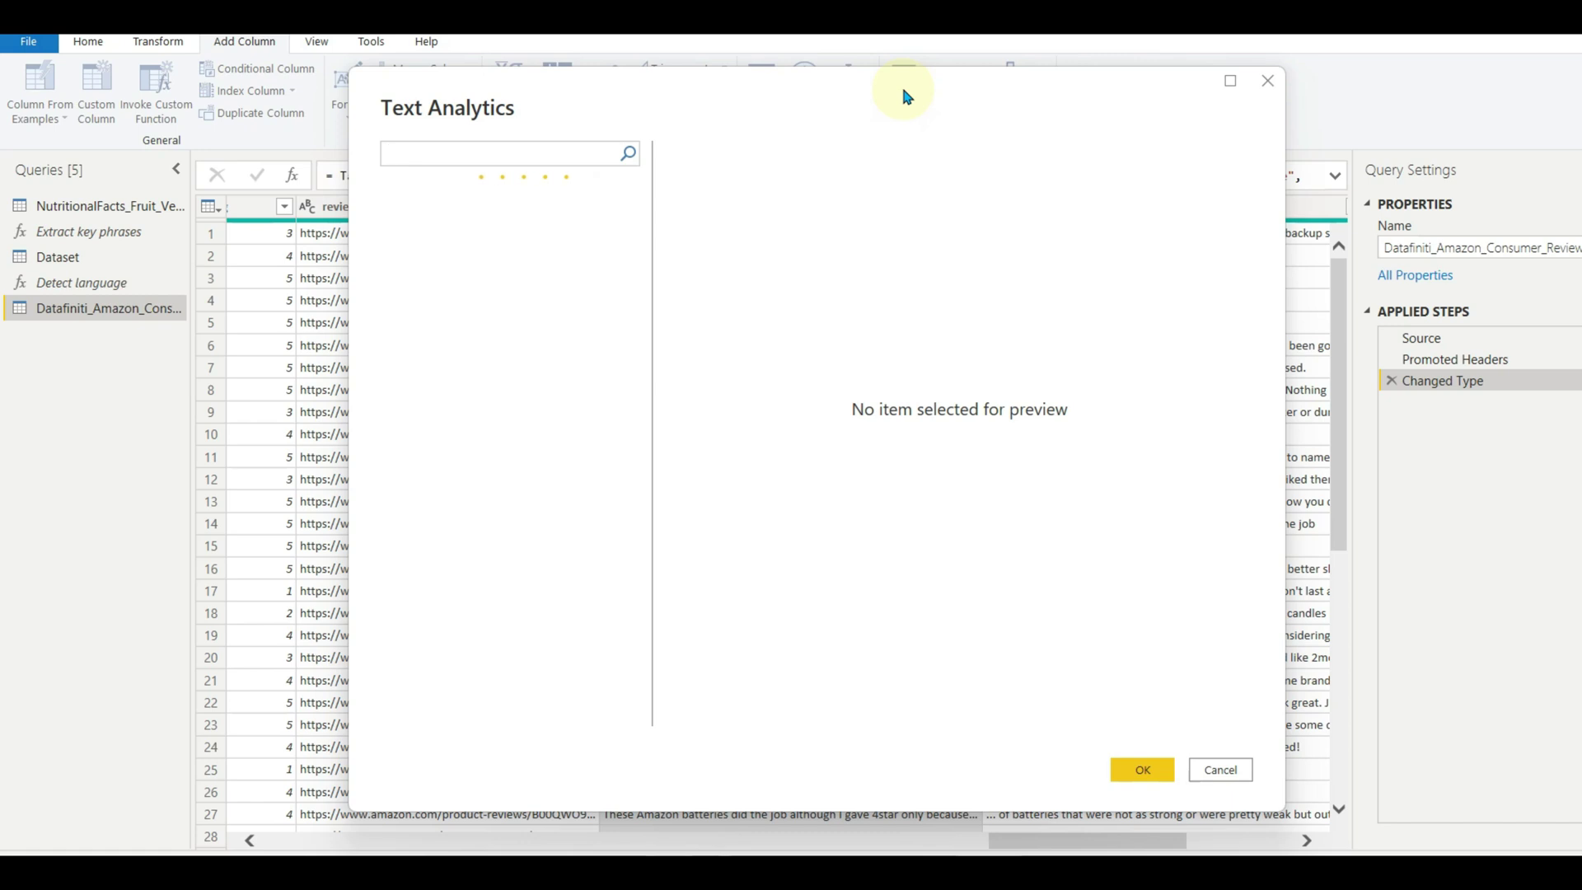
{"action": "left_click", "coordinate": [466, 281]}
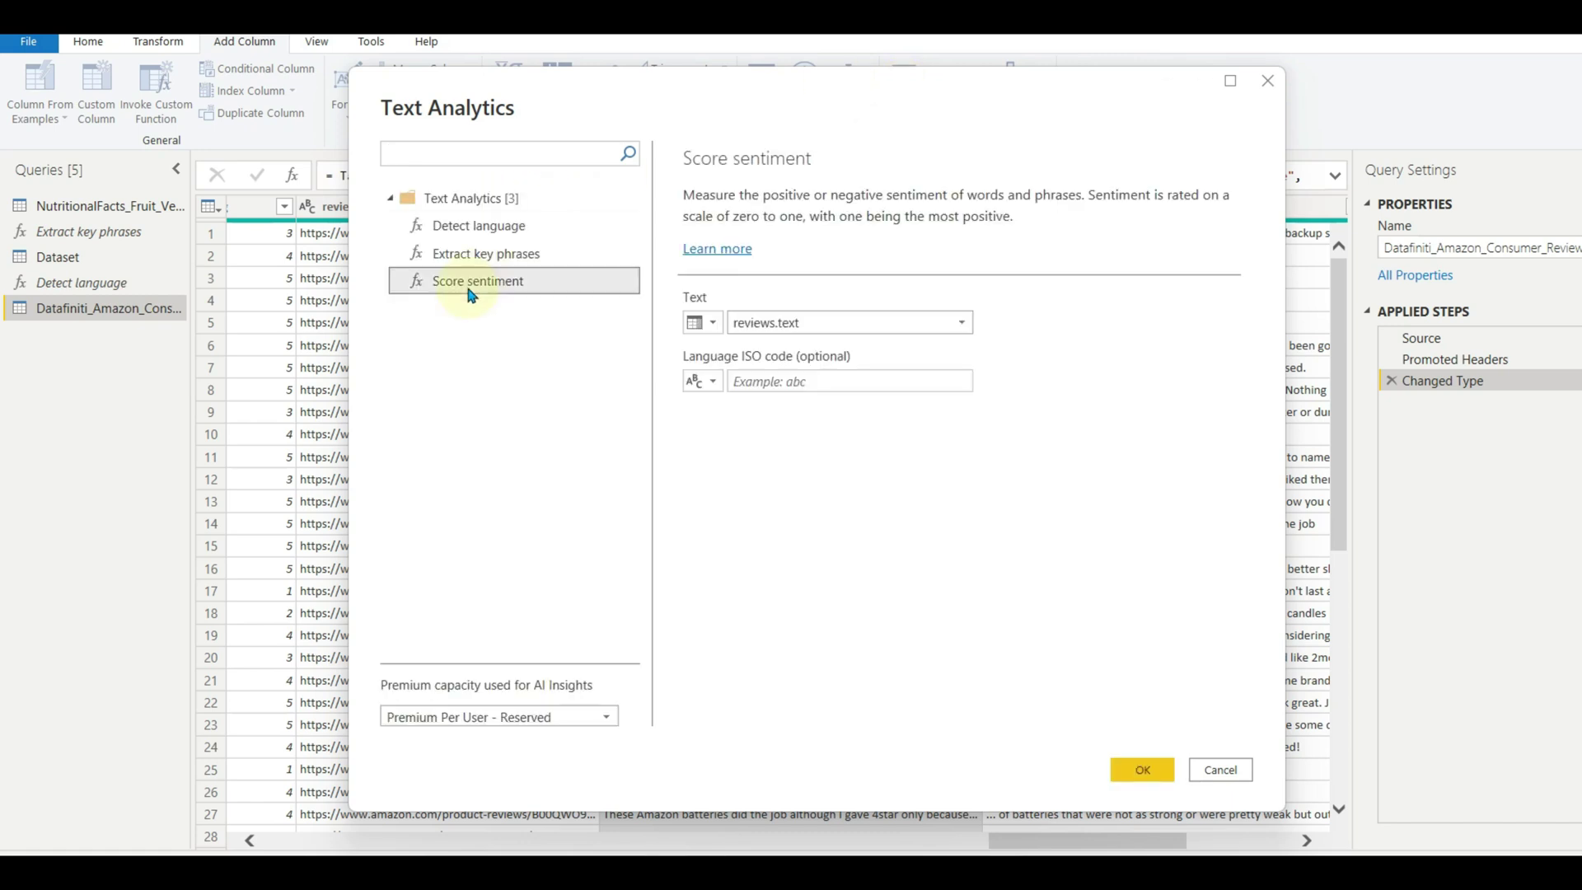
{"action": "left_click", "coordinate": [751, 324]}
{"action": "left_click", "coordinate": [1147, 661]}
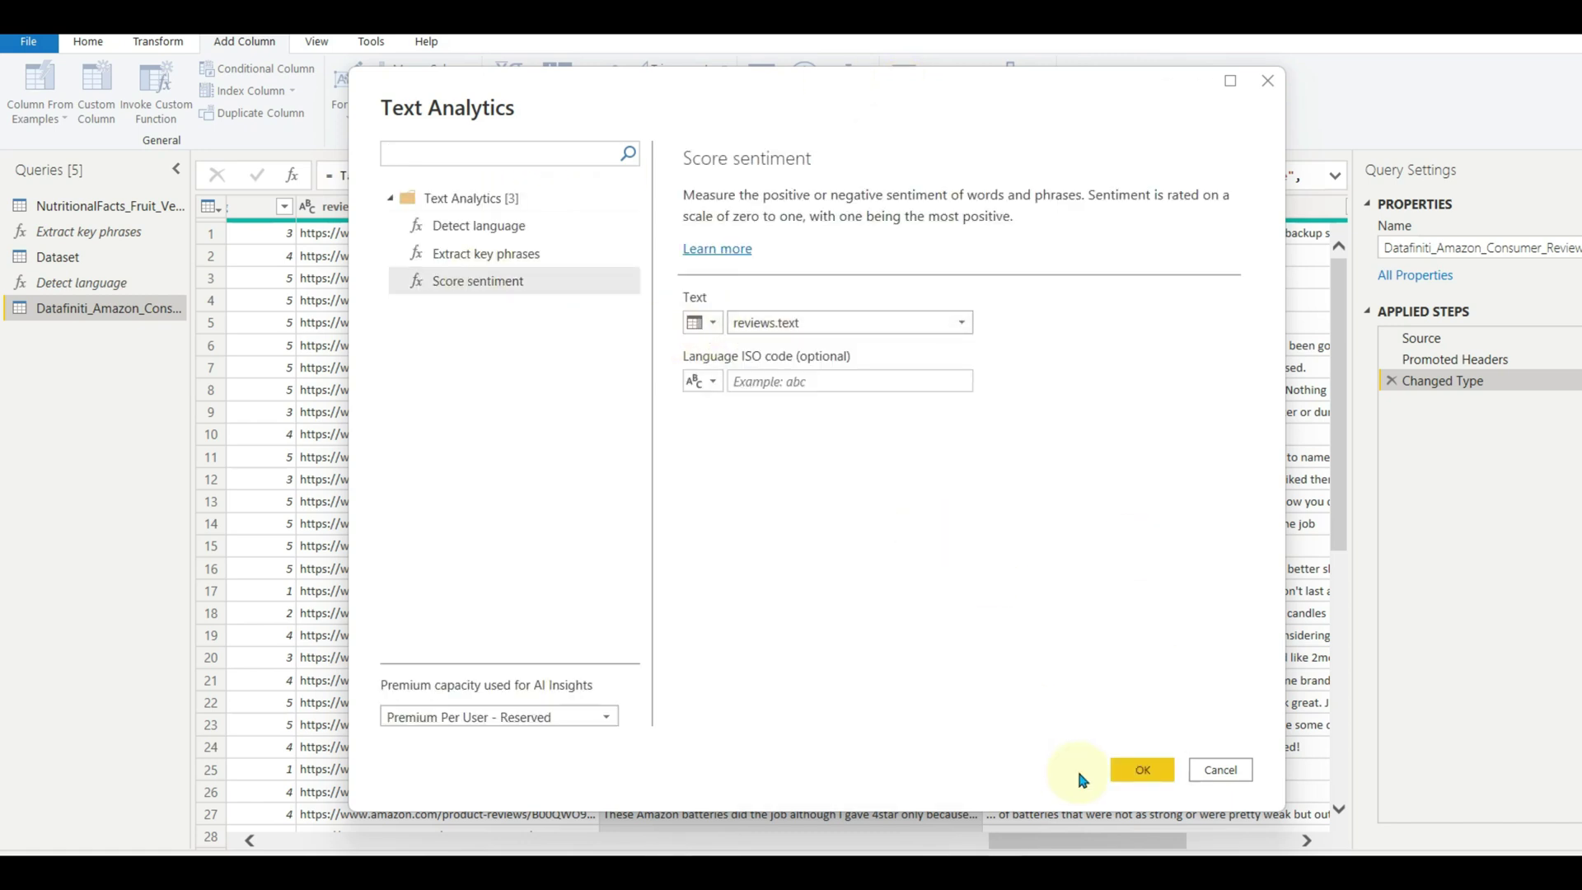
{"action": "left_click", "coordinate": [1131, 768]}
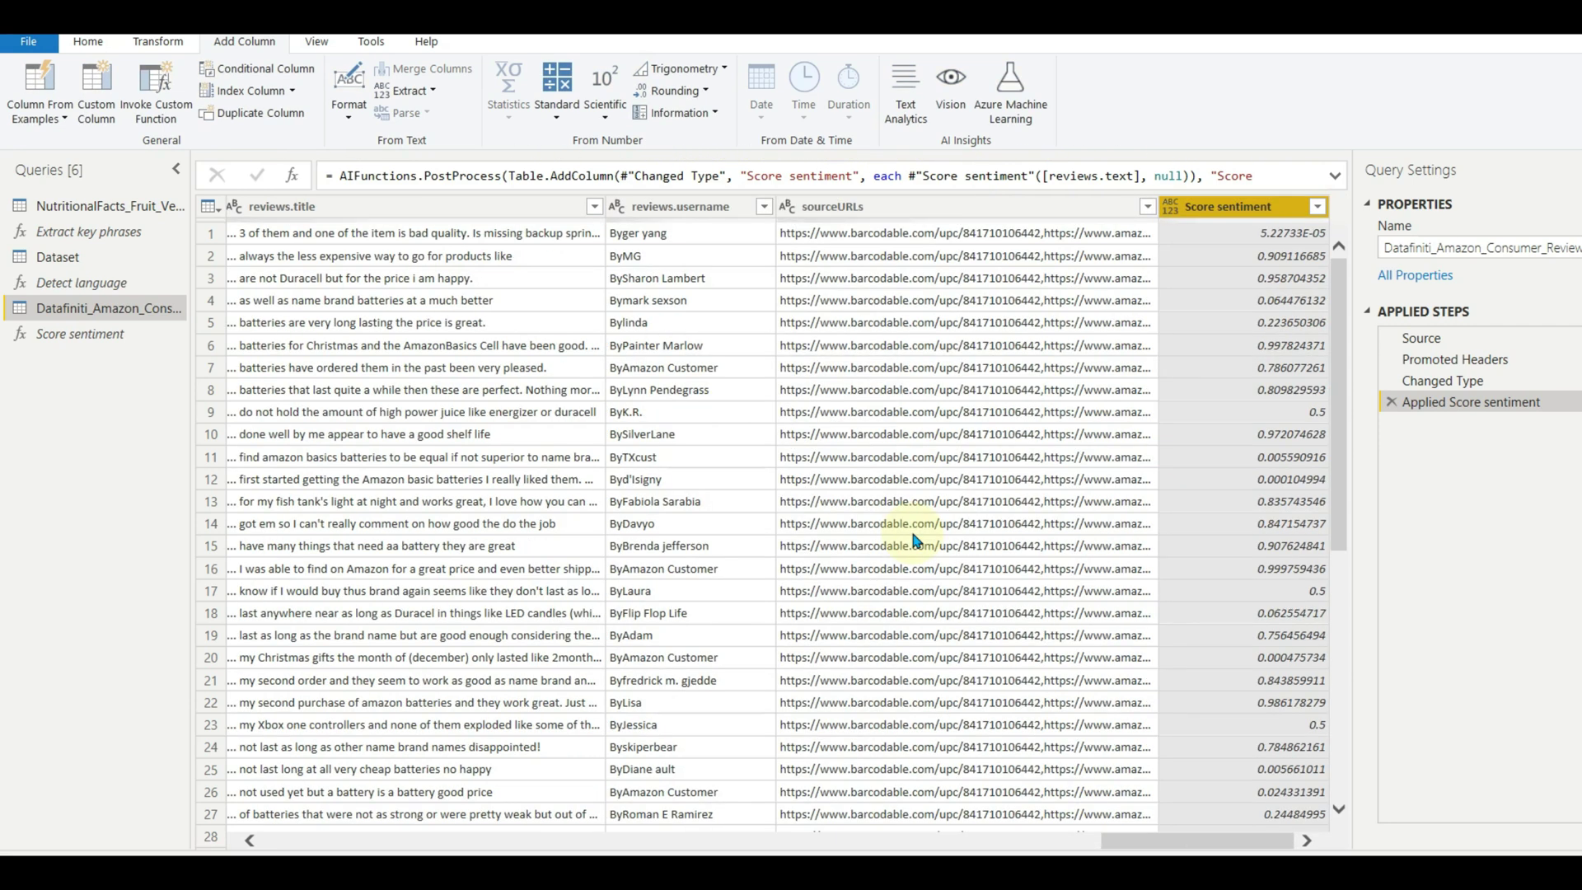
{"action": "left_click", "coordinate": [1318, 208]}
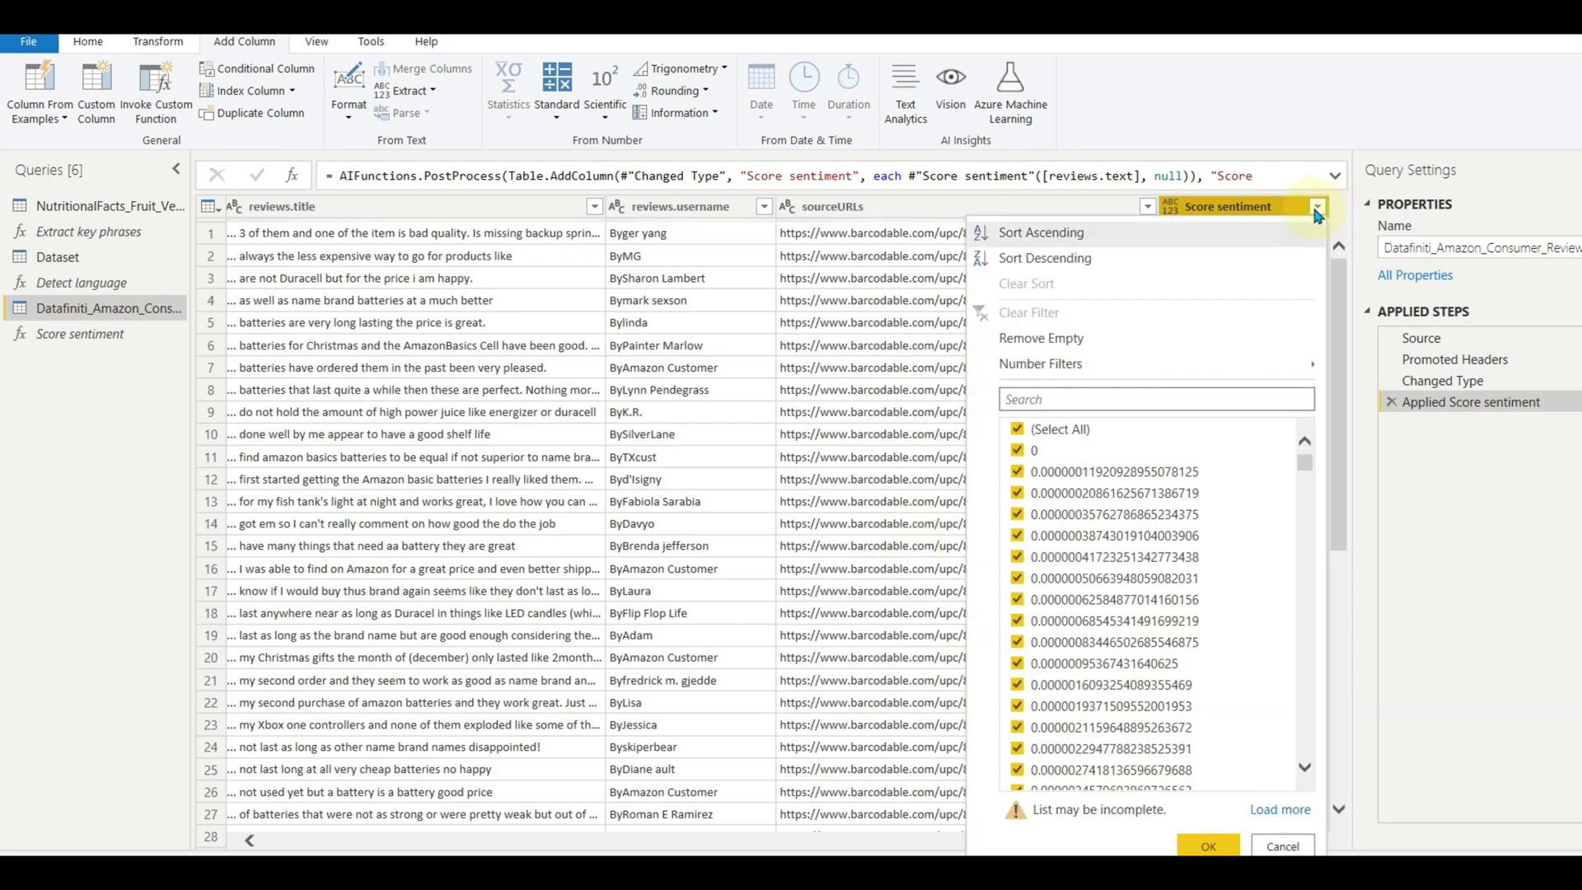
{"action": "left_click", "coordinate": [1318, 213]}
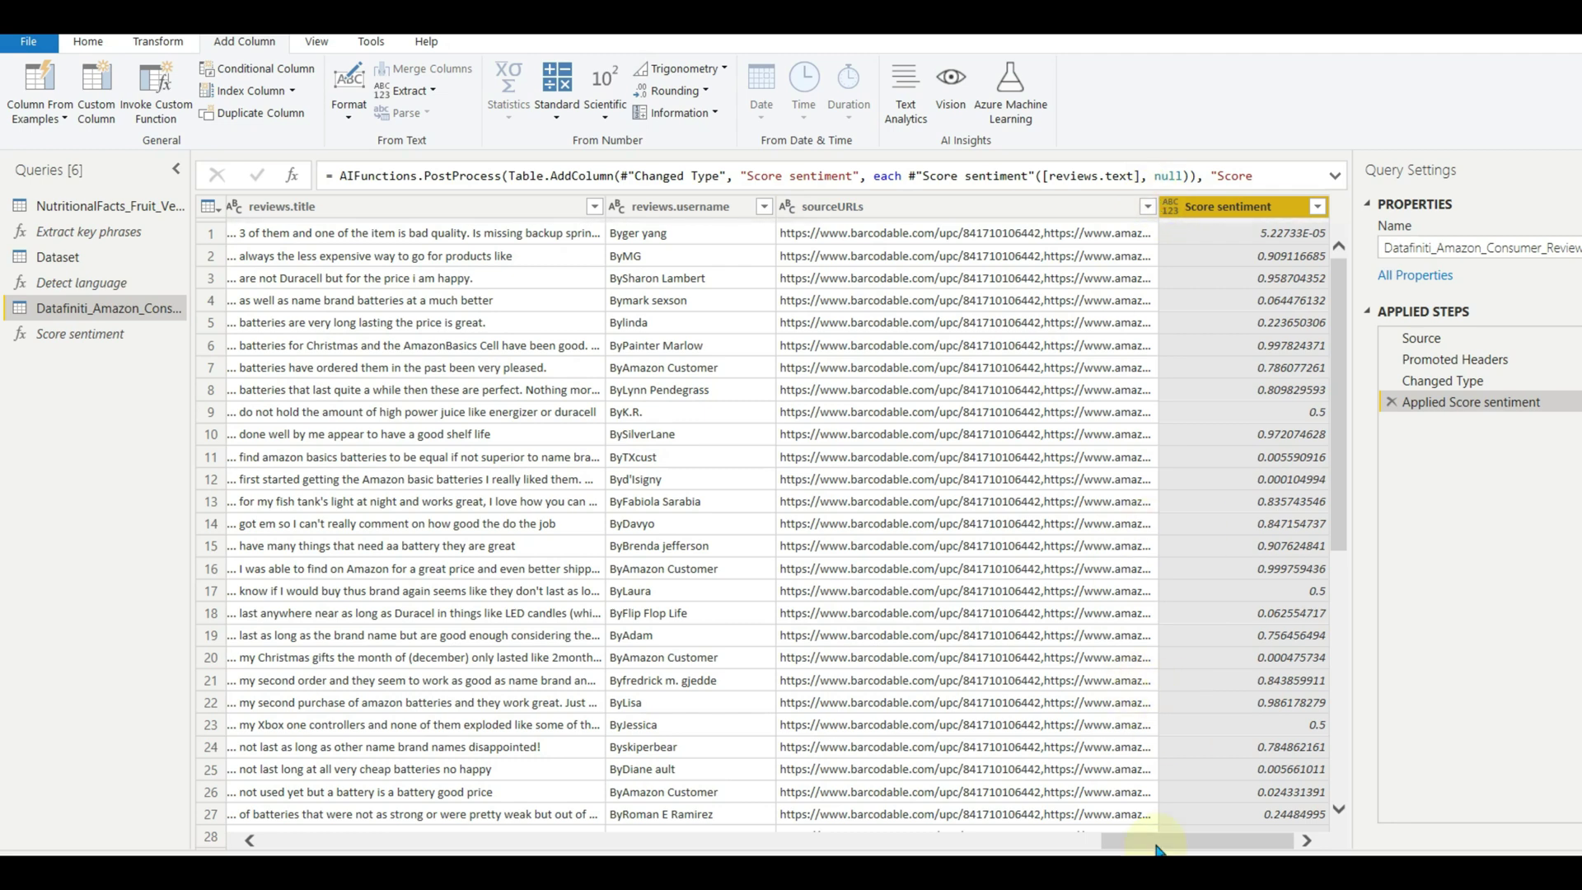
{"action": "left_click_drag", "start_coordinate": [1156, 849], "coordinate": [1420, 798]}
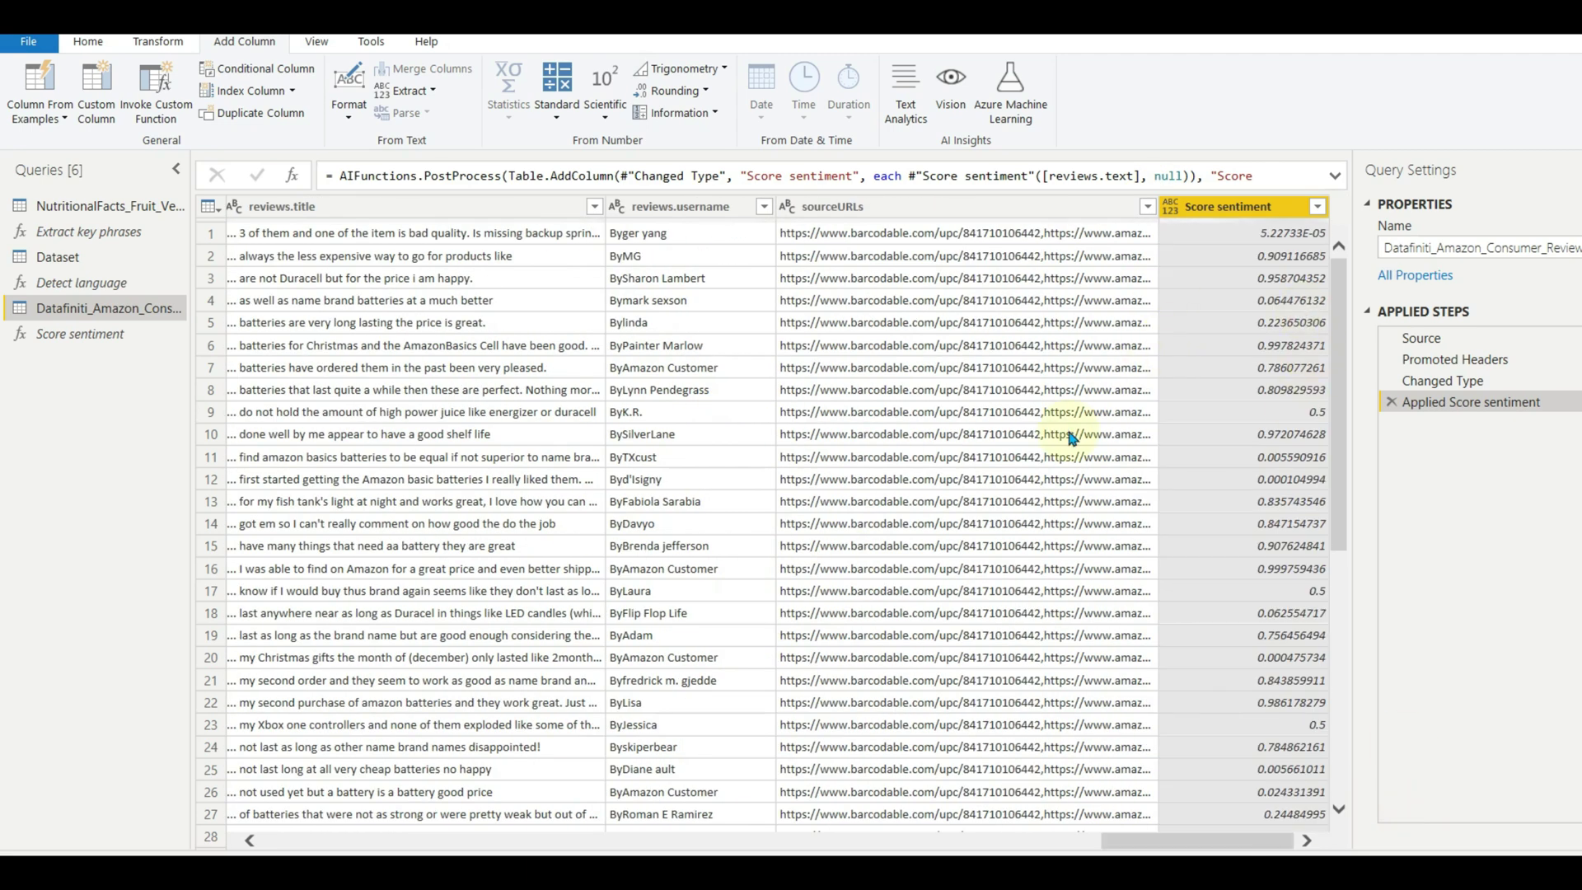
{"action": "left_click", "coordinate": [1071, 449]}
{"action": "left_click", "coordinate": [1286, 457]}
{"action": "left_click", "coordinate": [1296, 415]}
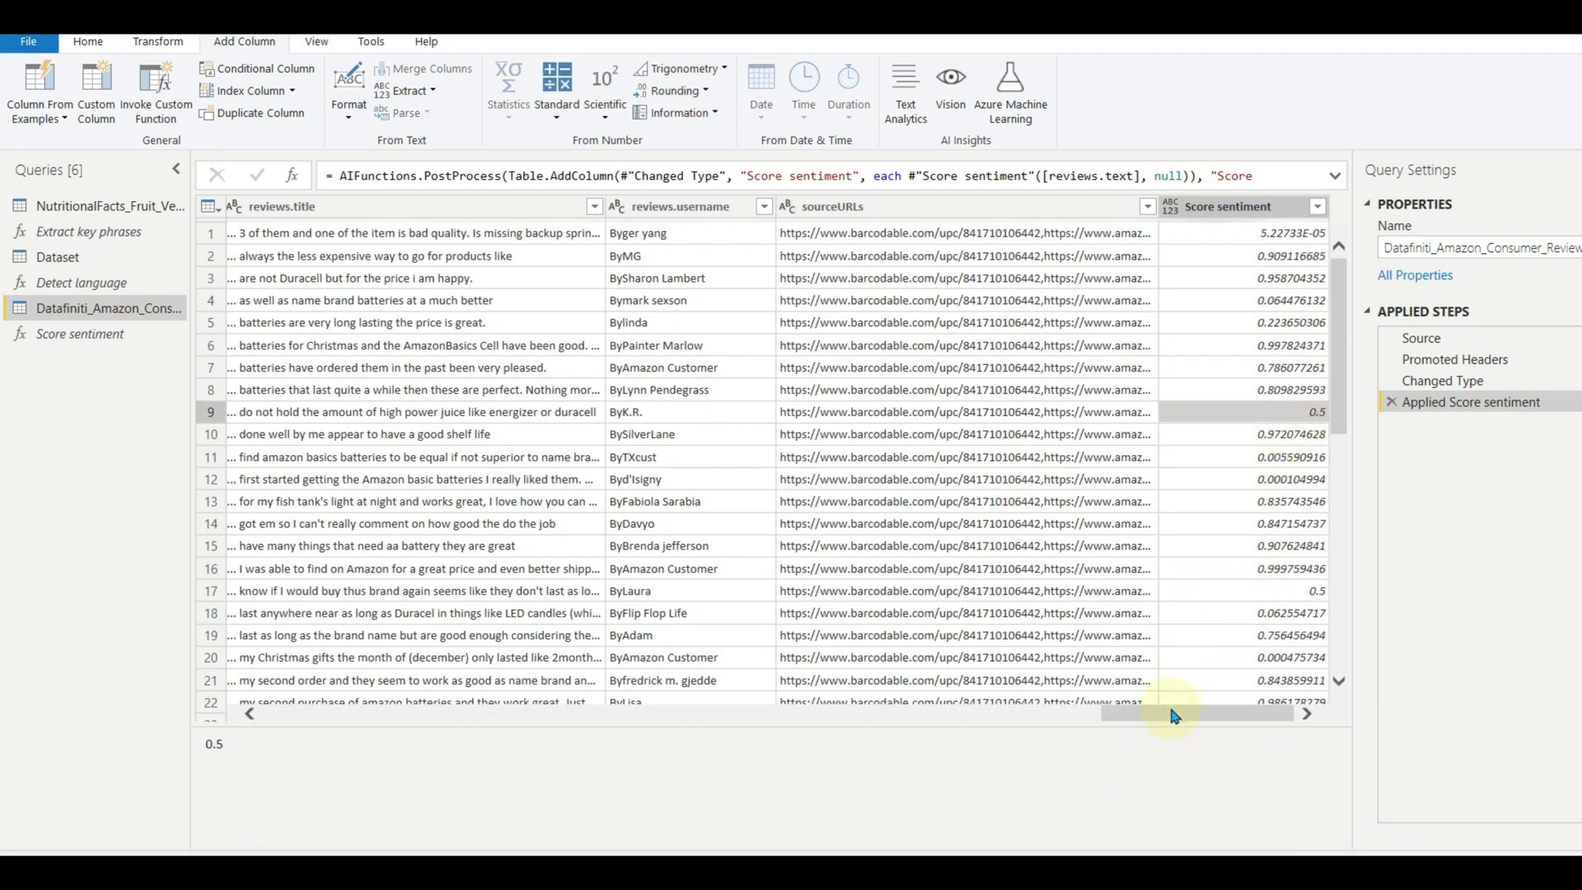
{"action": "left_click_drag", "start_coordinate": [1175, 715], "coordinate": [1314, 721]}
{"action": "left_click", "coordinate": [1228, 207]}
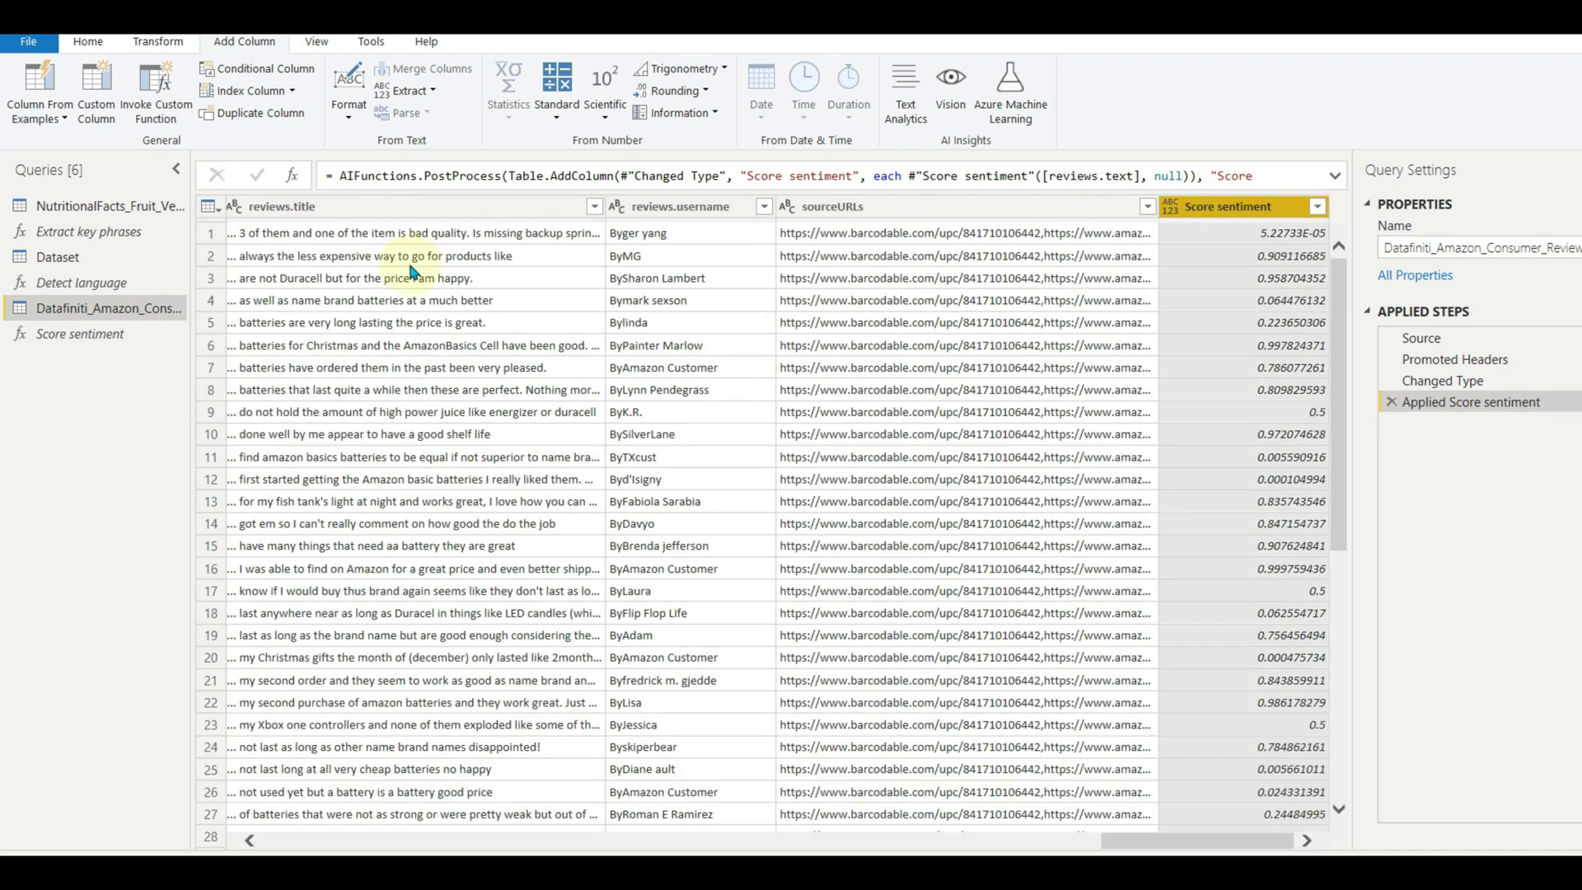
{"action": "left_click_drag", "start_coordinate": [1195, 840], "coordinate": [1127, 840]}
{"action": "left_click", "coordinate": [434, 206]}
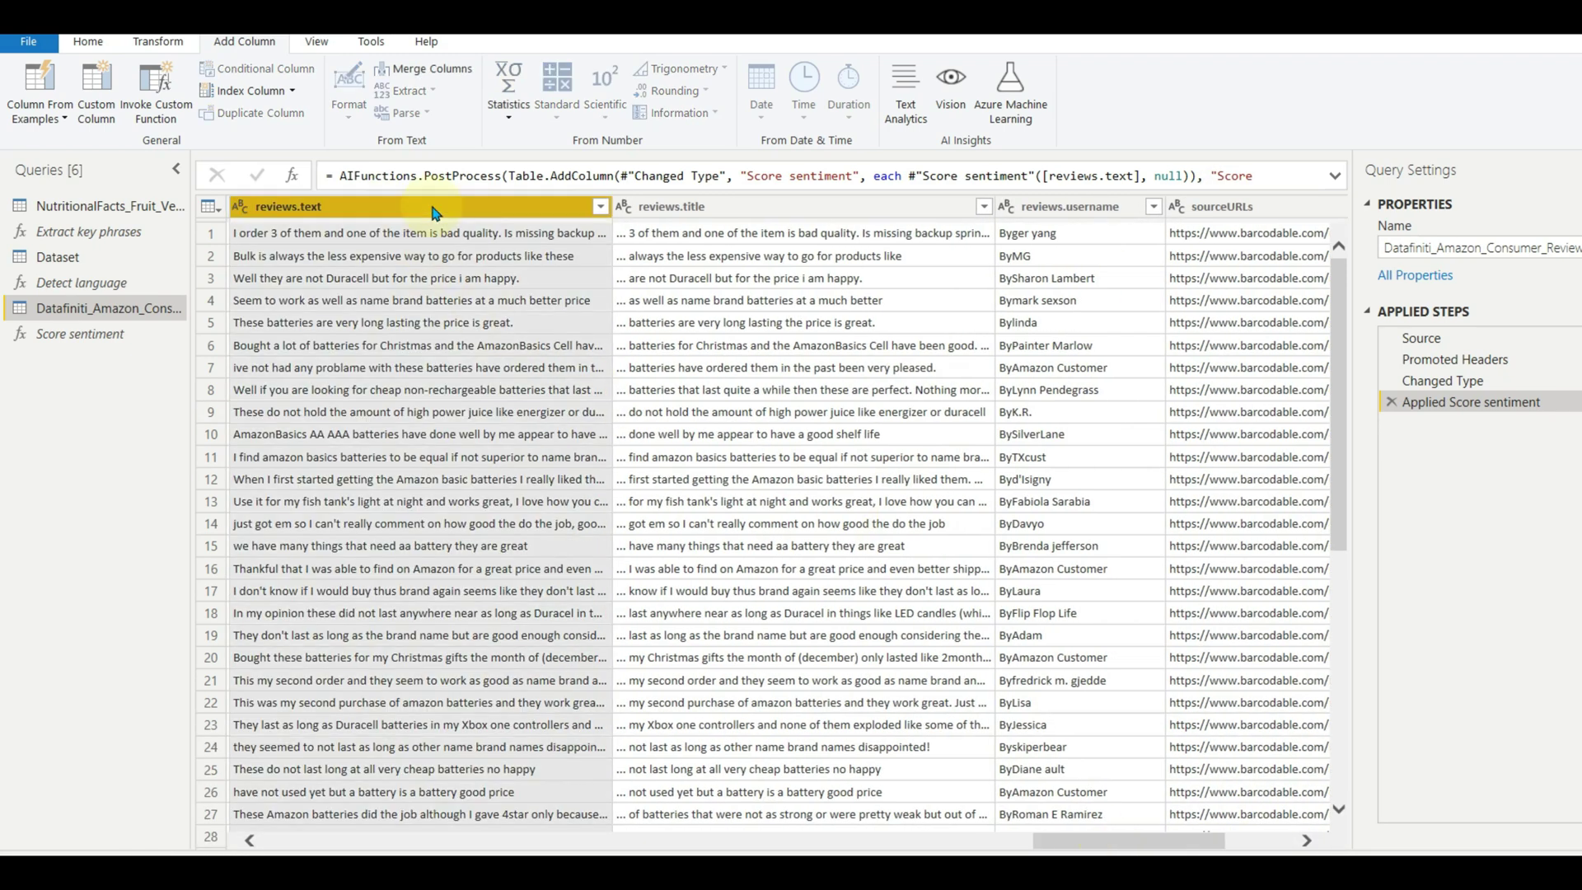
Remove all columns except Score sentiment and reviews.text, then browse the score values without filtering
{"action": "right_click", "coordinate": [434, 206]}
{"action": "left_click", "coordinate": [487, 262]}
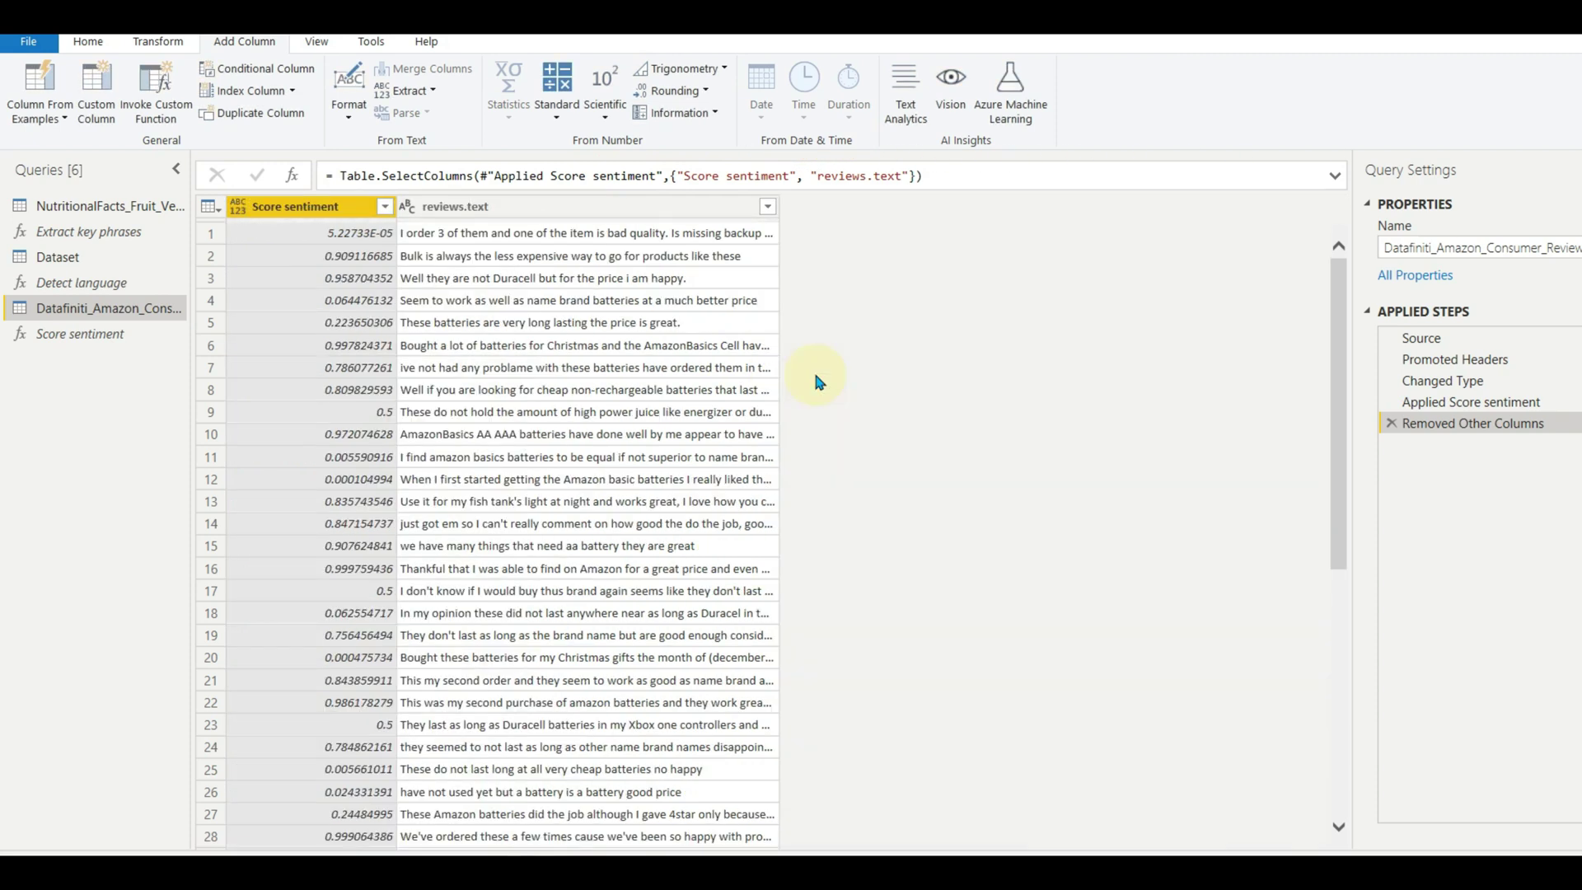
{"action": "left_click", "coordinate": [384, 206]}
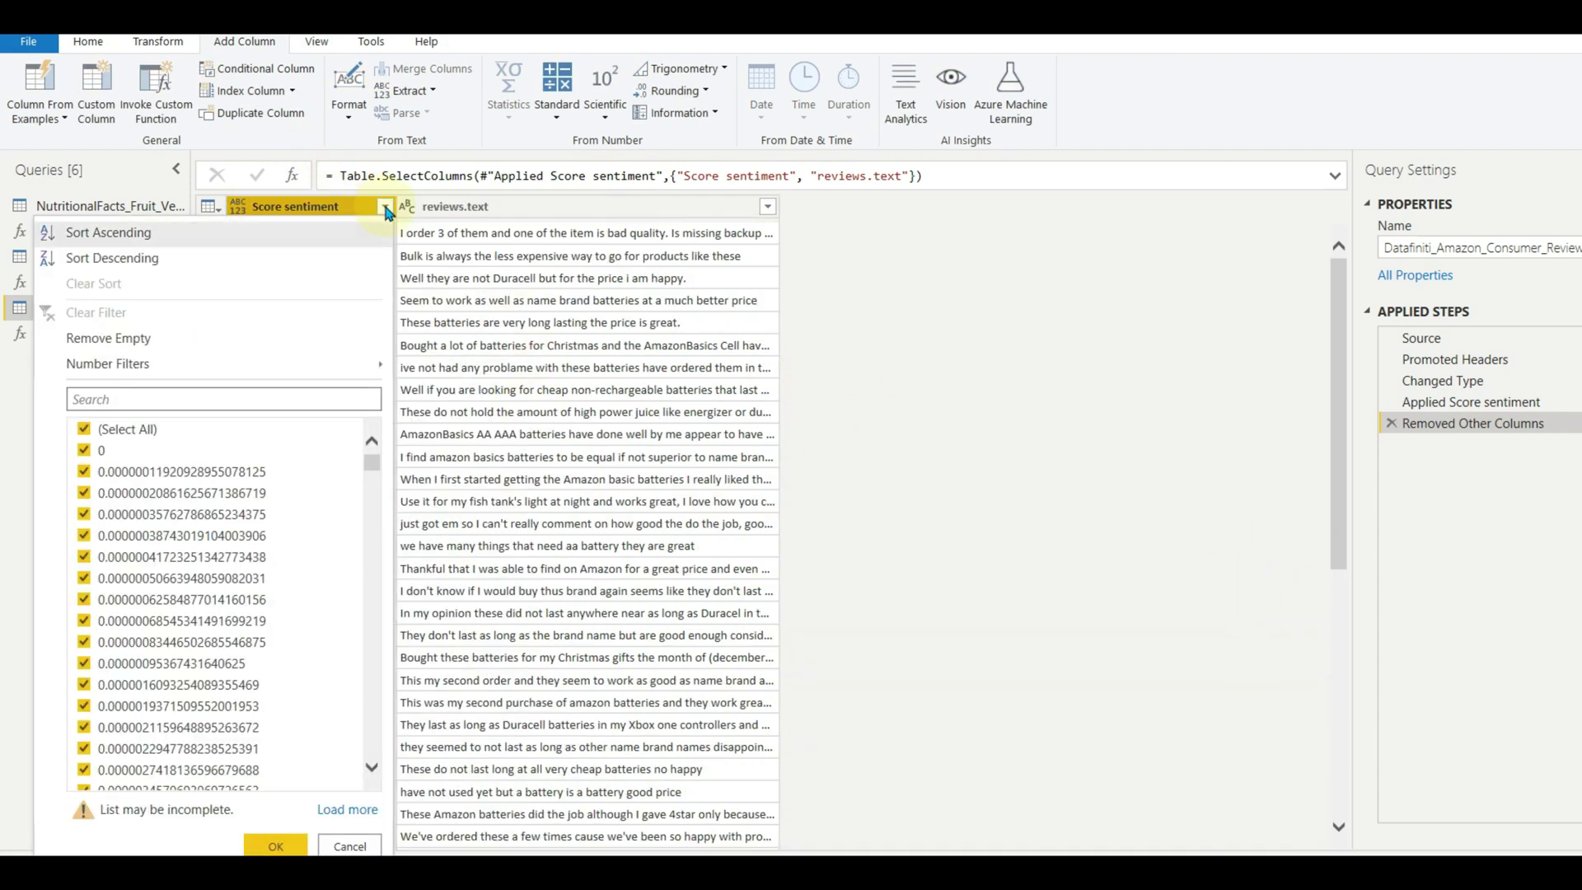
{"action": "left_click_drag", "start_coordinate": [376, 473], "coordinate": [370, 752]}
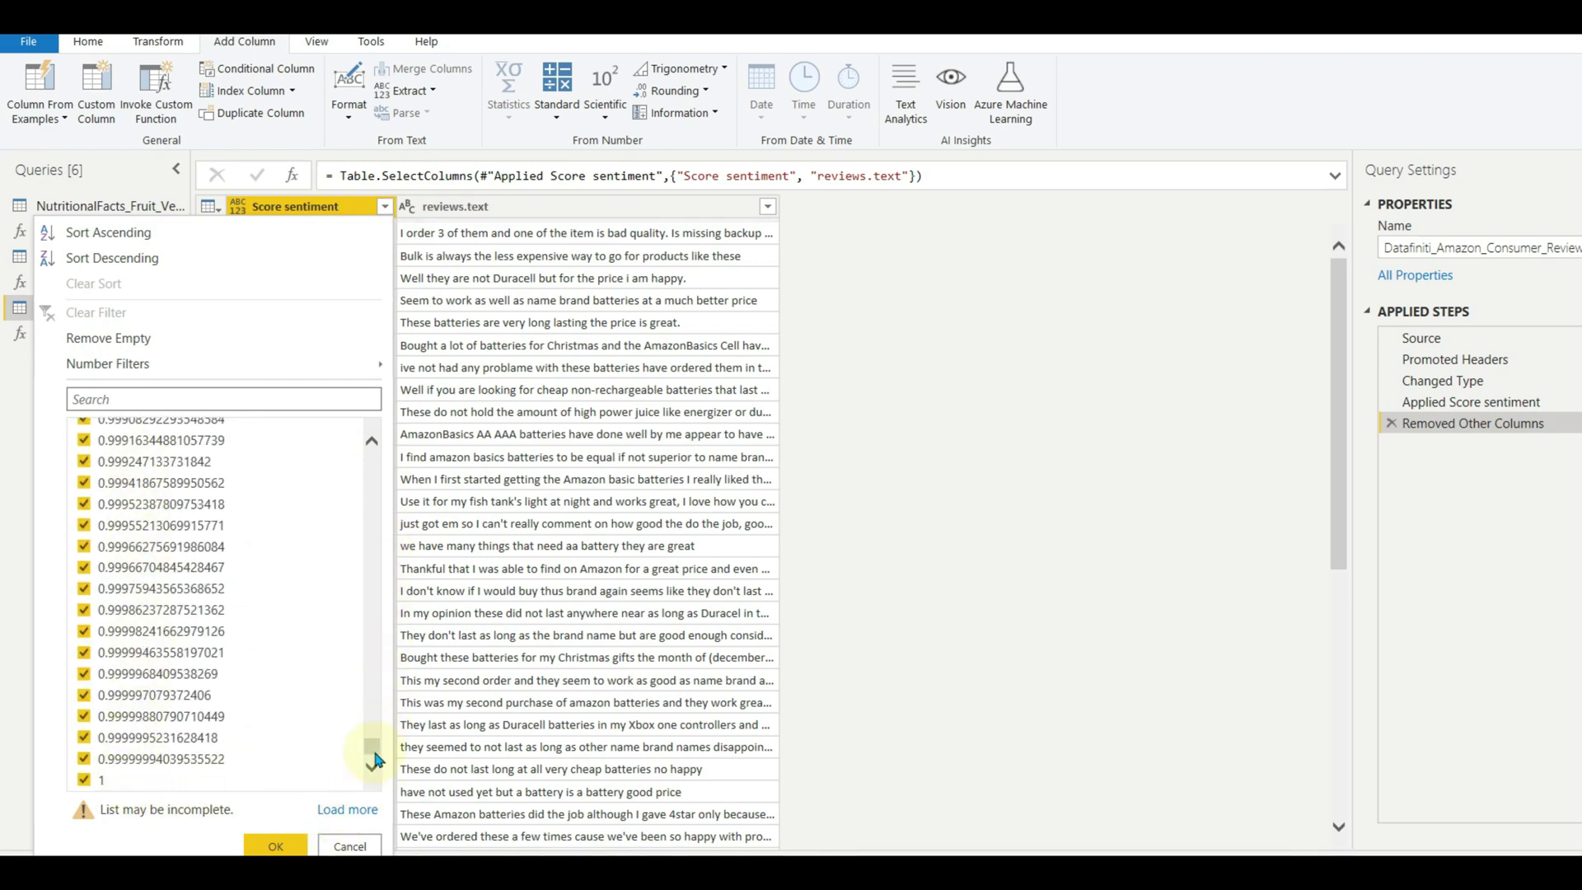
{"action": "left_click", "coordinate": [332, 846]}
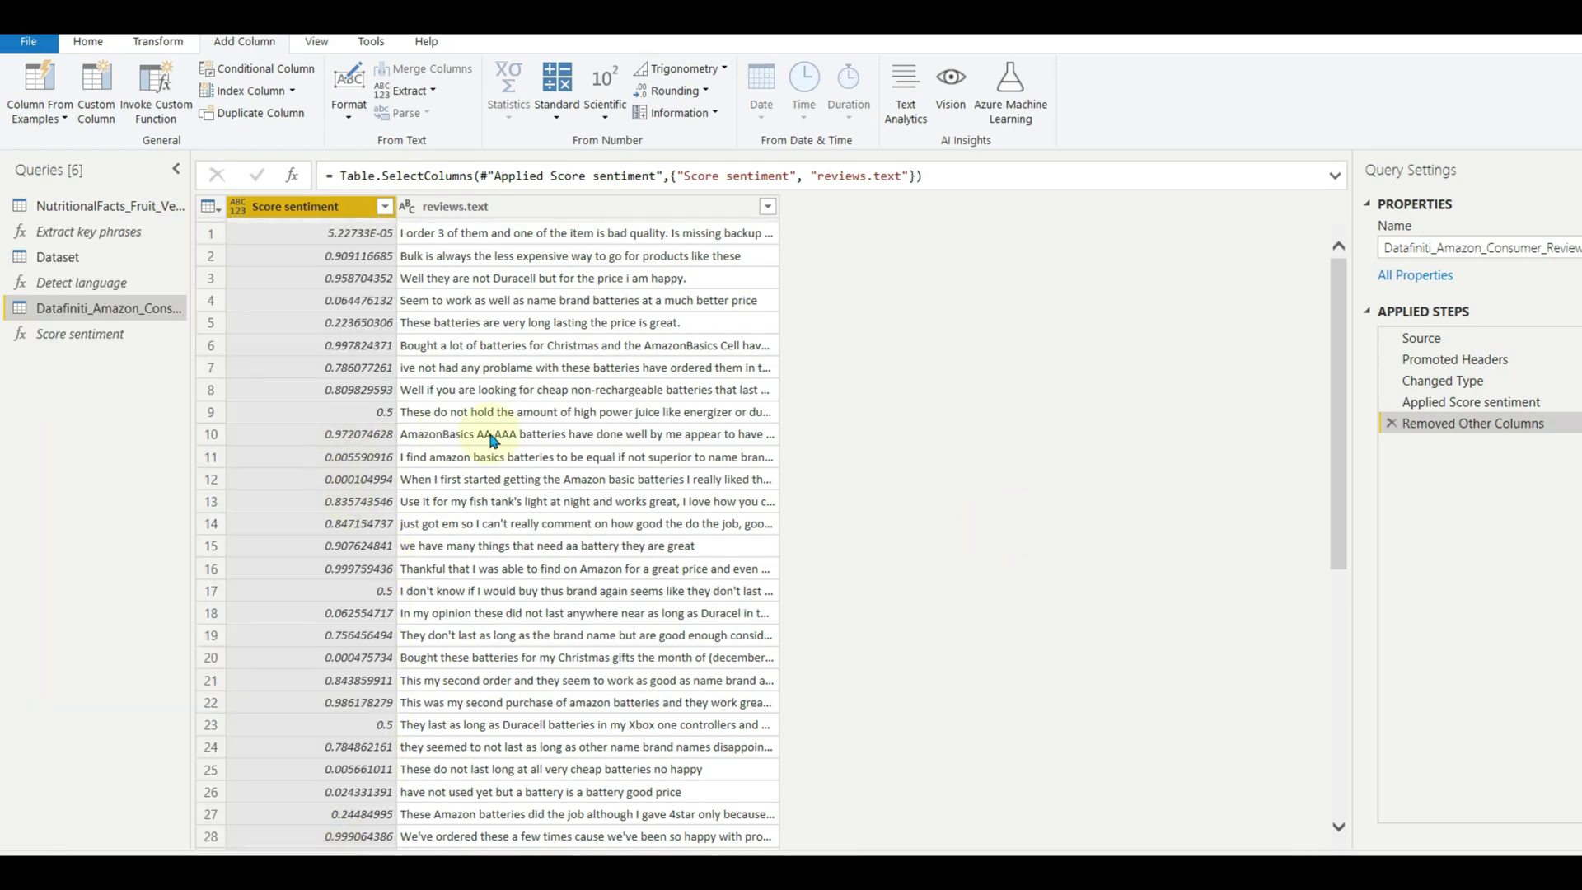
Widen reviews.text to read row 10's full review and its 0.972074628 score
{"action": "left_click", "coordinate": [540, 434]}
{"action": "left_click_drag", "start_coordinate": [778, 205], "coordinate": [1224, 206]}
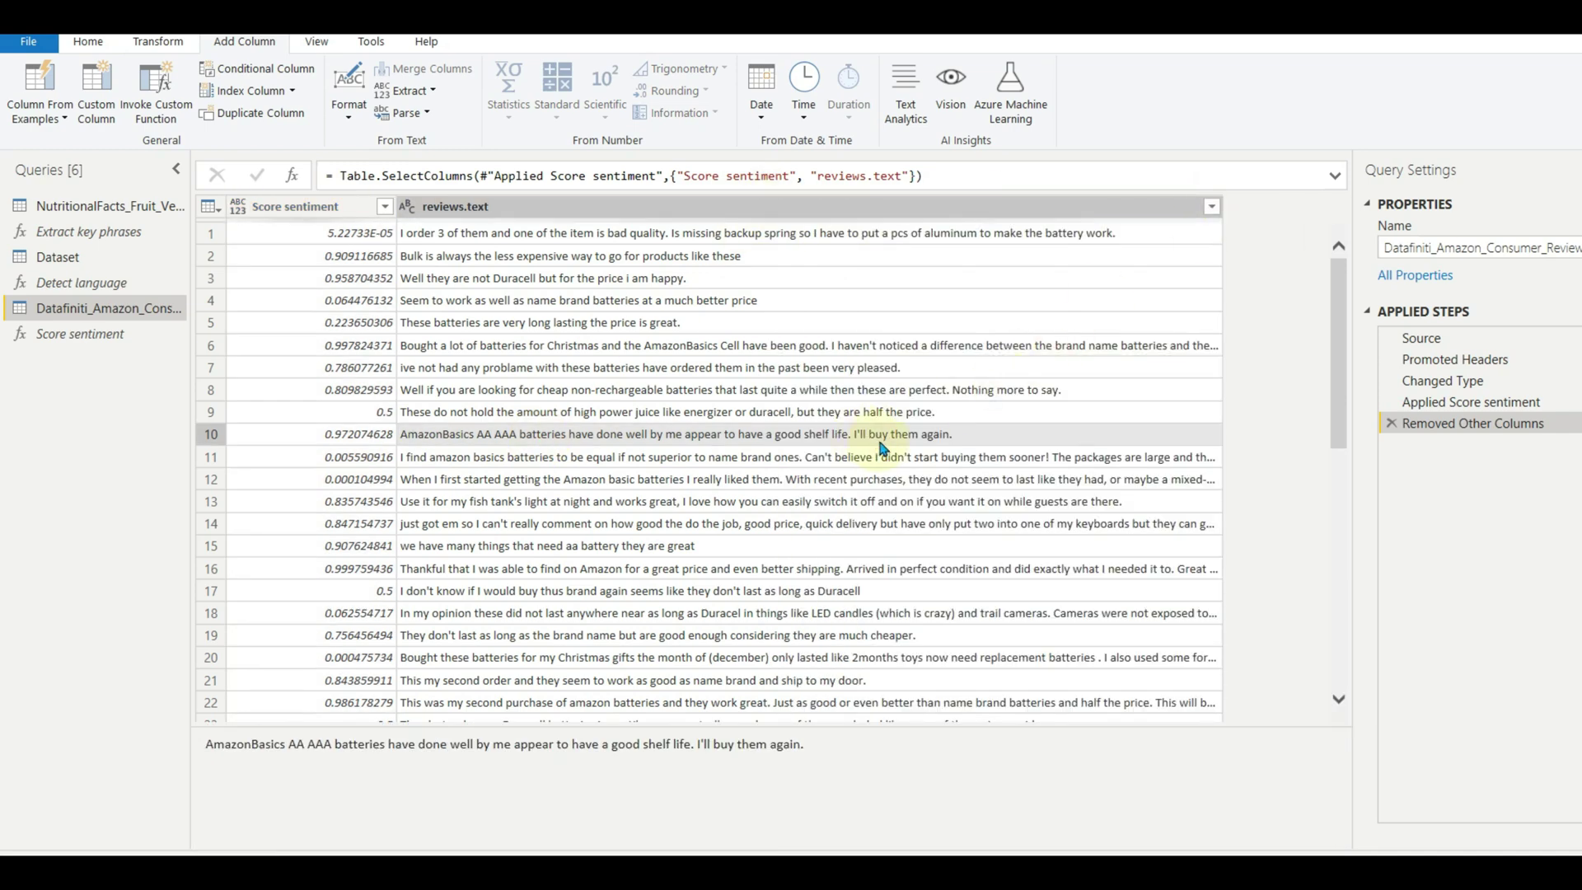
{"action": "left_click", "coordinate": [347, 438]}
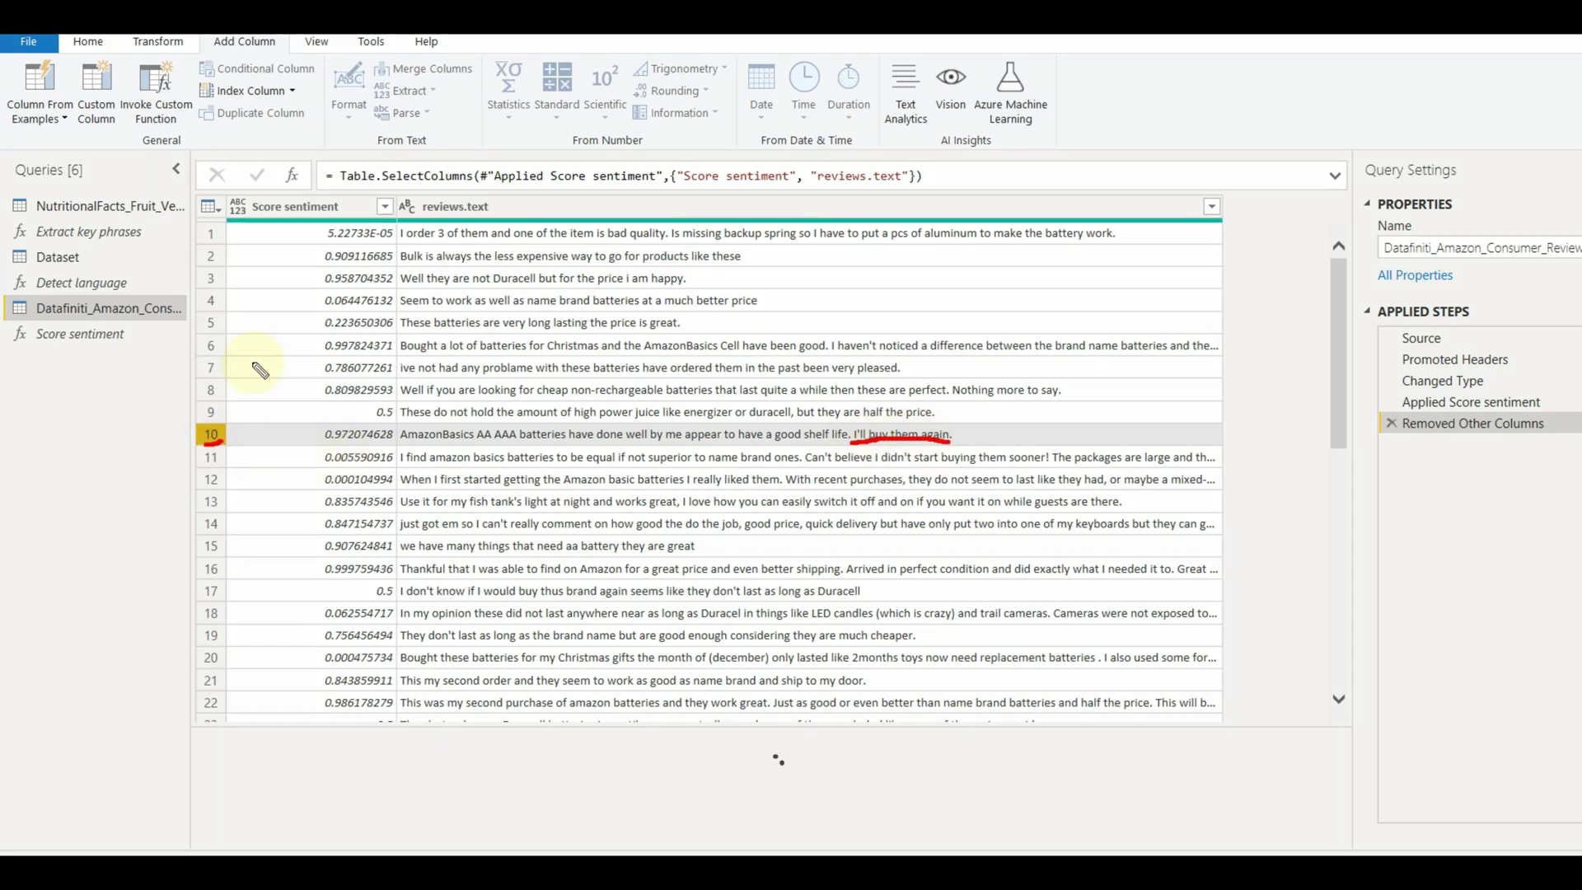
{"action": "key", "text": "e"}
{"action": "left_click_drag", "start_coordinate": [553, 423], "coordinate": [700, 422]}
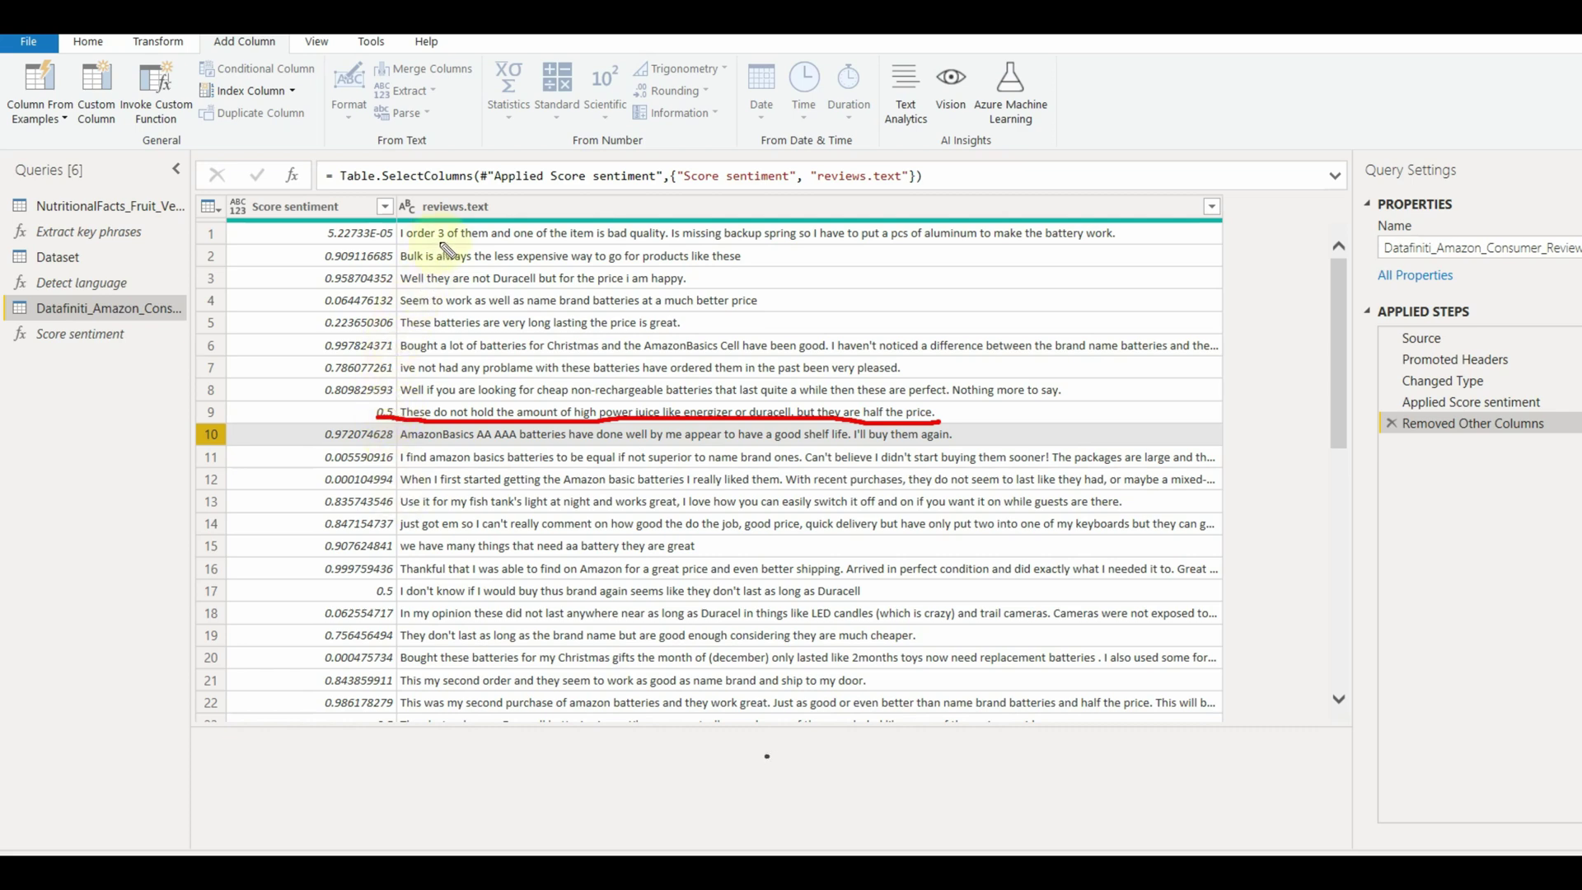
{"action": "left_click_drag", "start_coordinate": [1340, 420], "coordinate": [1337, 467]}
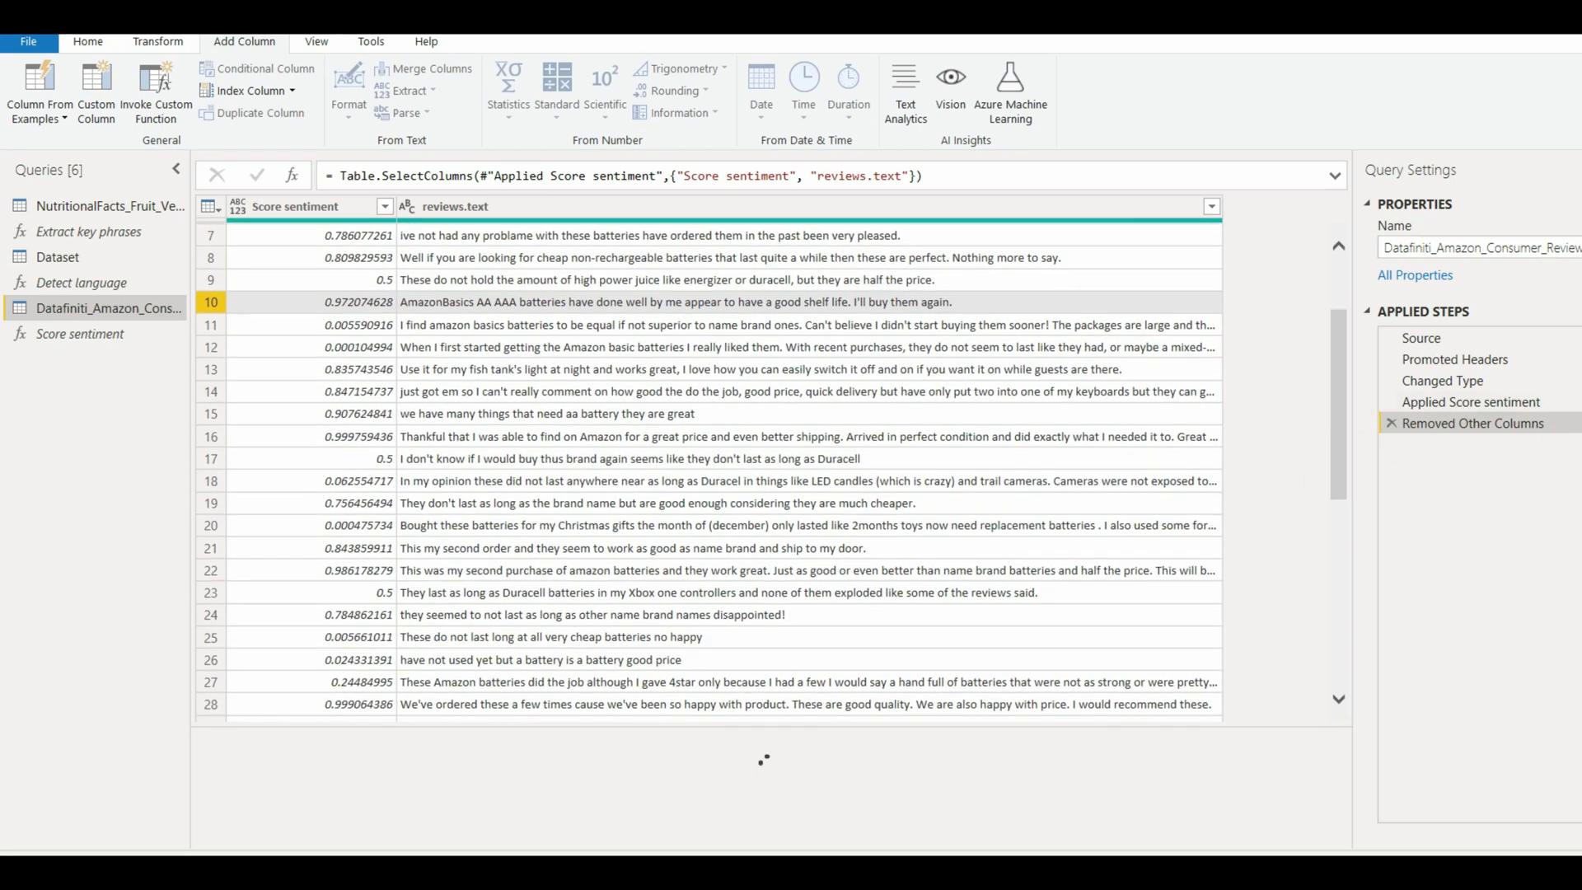